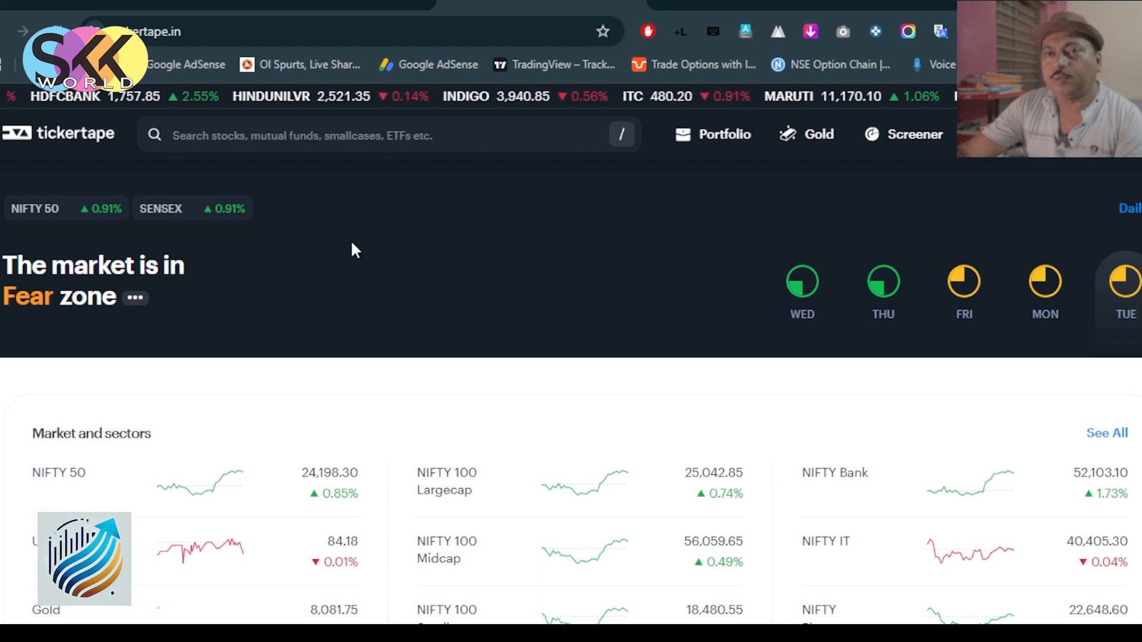
- Open the full stock screener from the Stock Screens section under Curated screens and deals on the homepage
scroll(408, 290, down, 15)
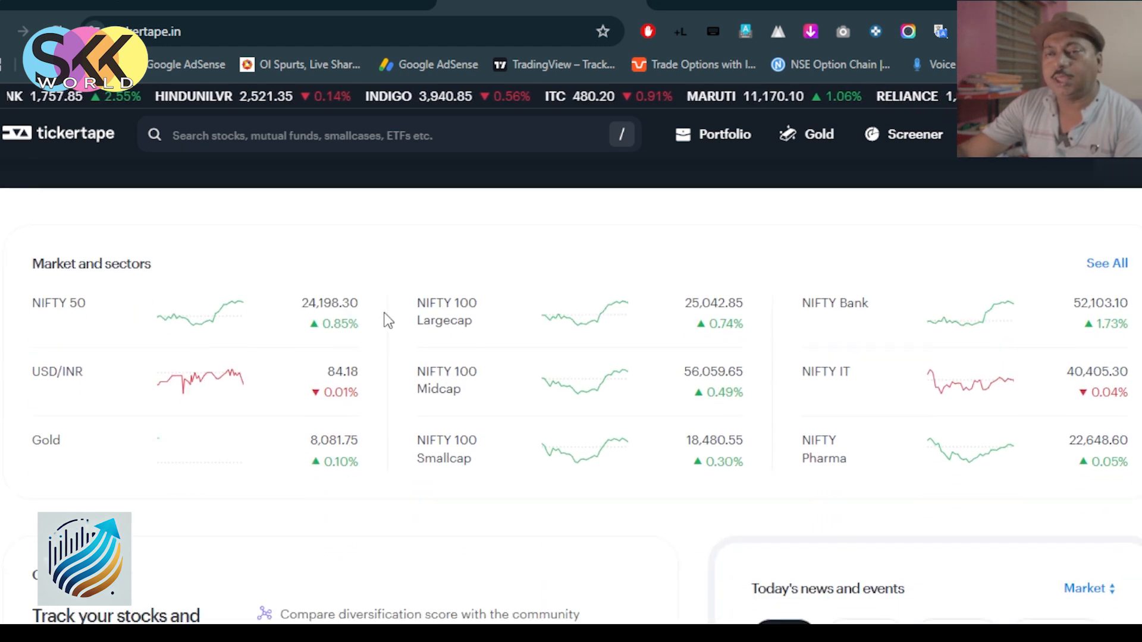
scroll(745, 370, down, 18)
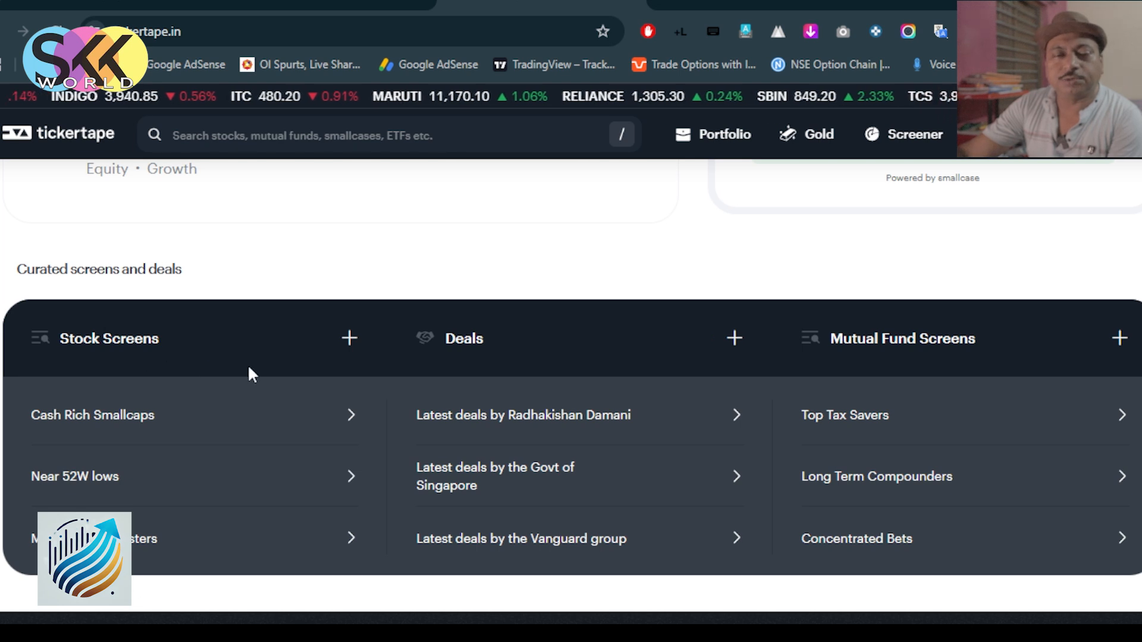
click(354, 344)
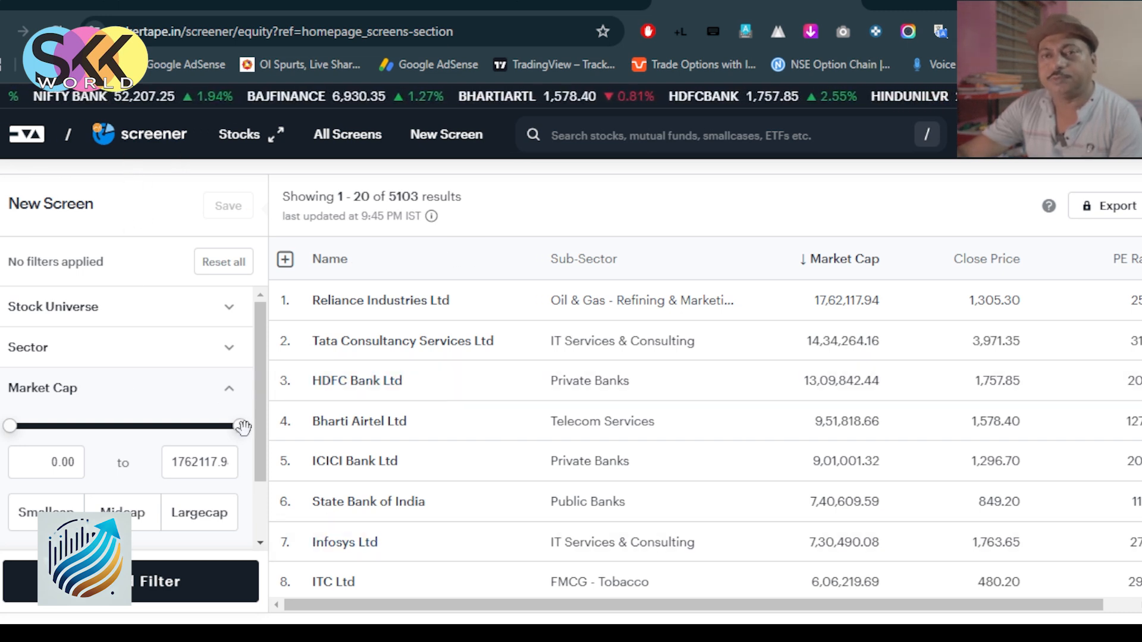
- Search the available filters for "52" and add the % Away From 52W High filter to the new screen
drag(260, 374, 260, 451)
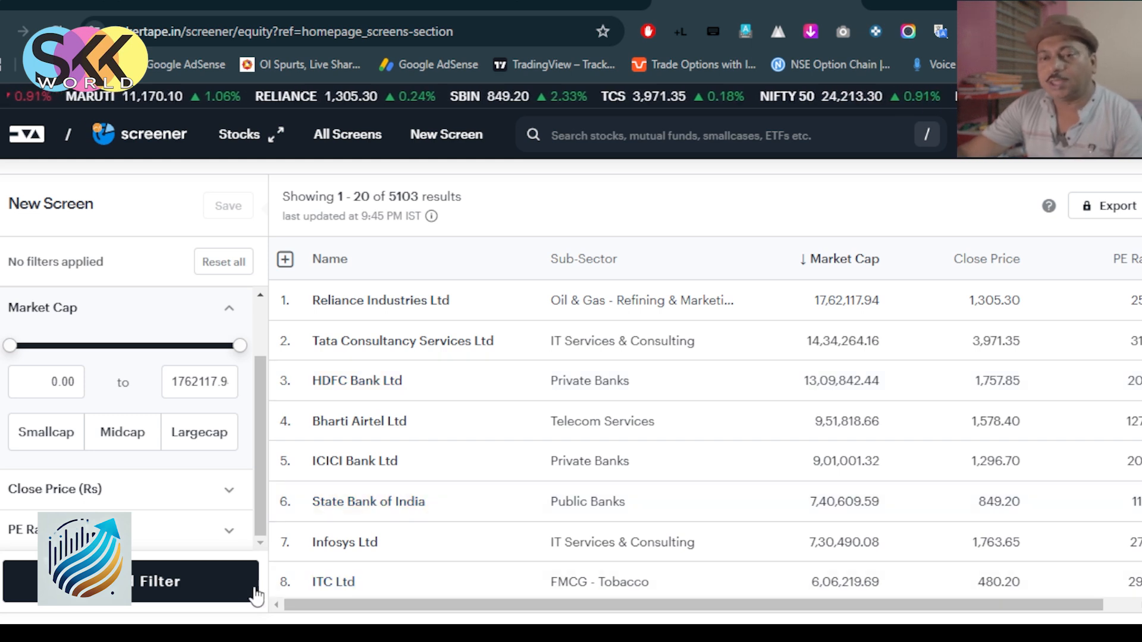
click(153, 587)
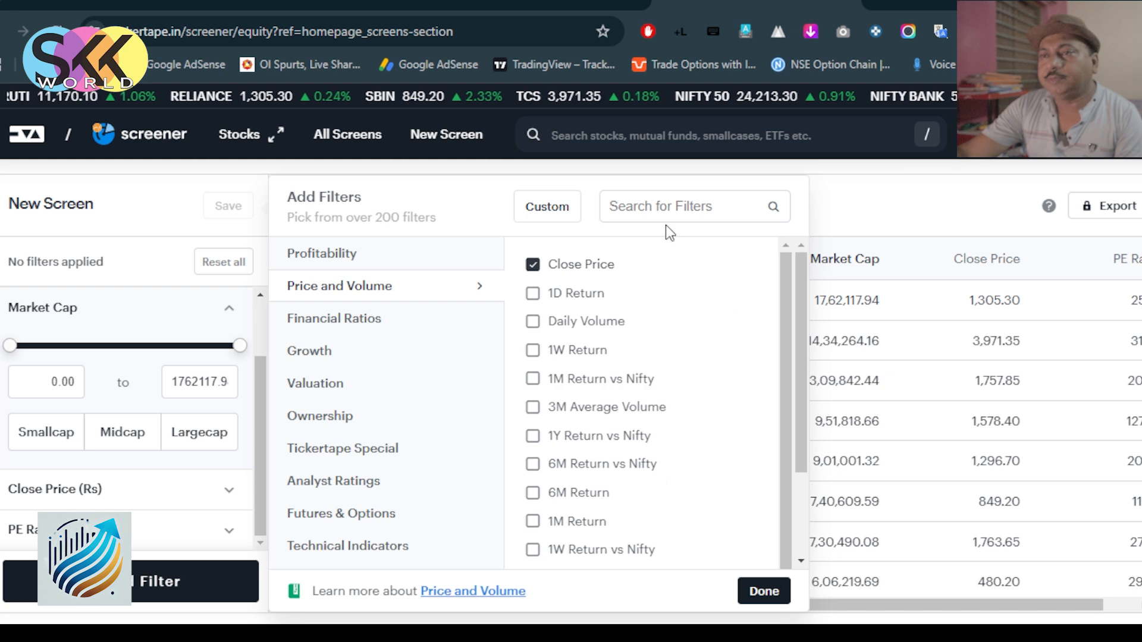
click(637, 213)
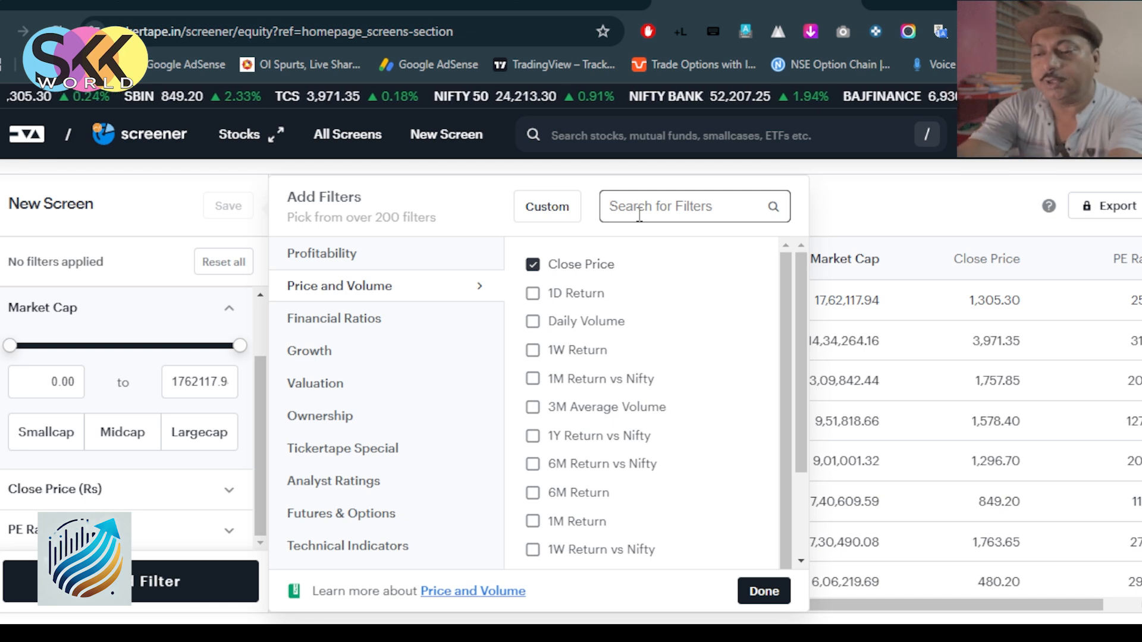
text(52)
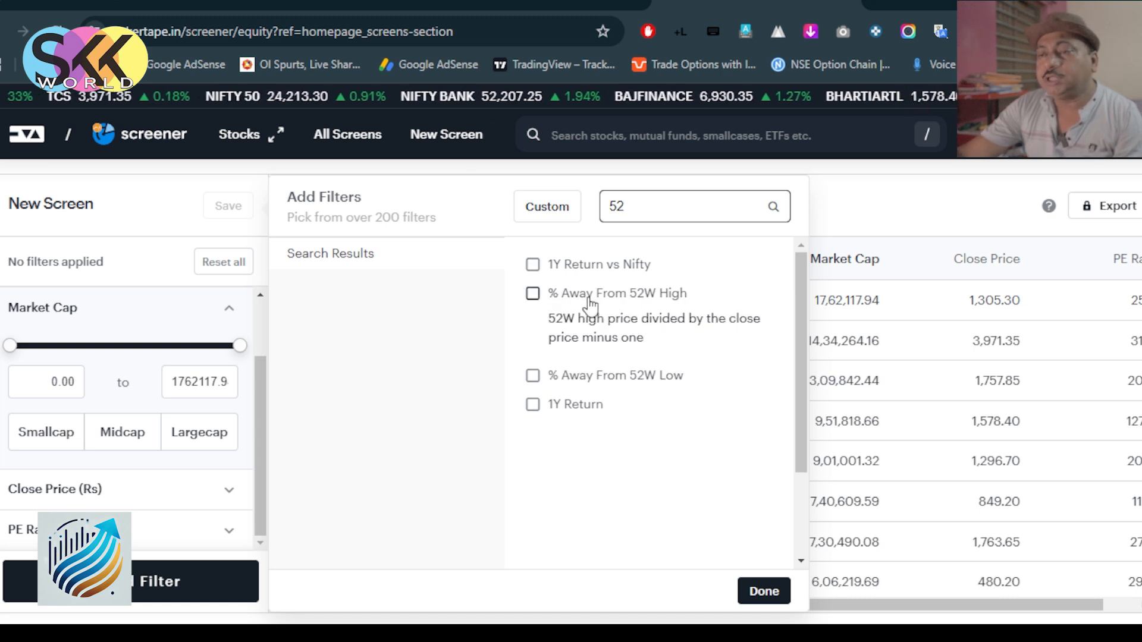
click(534, 295)
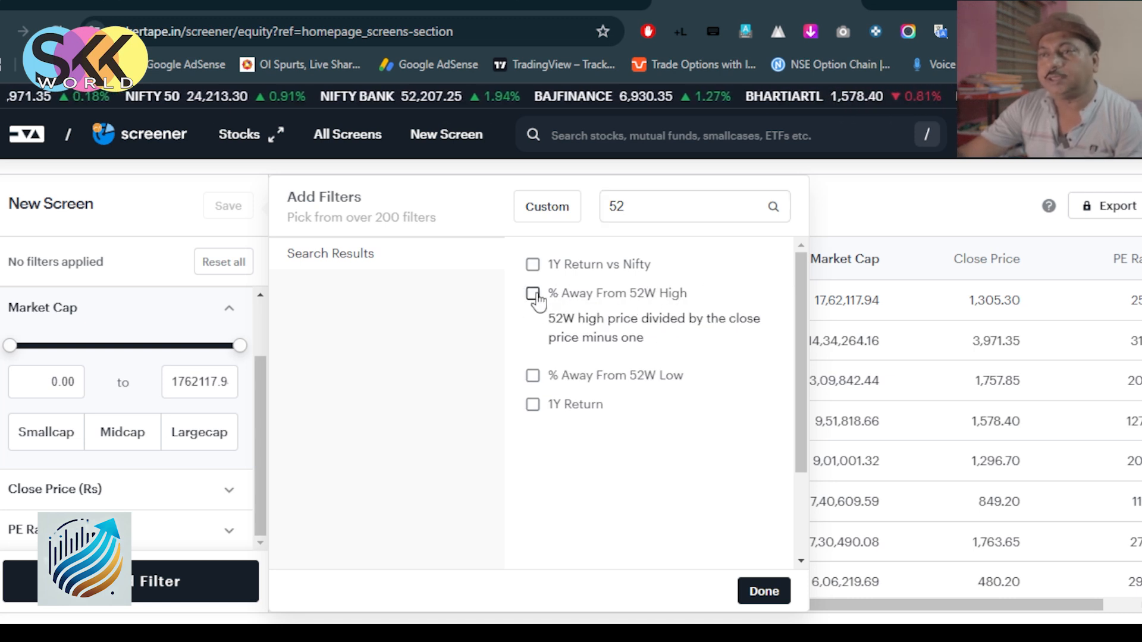
click(262, 458)
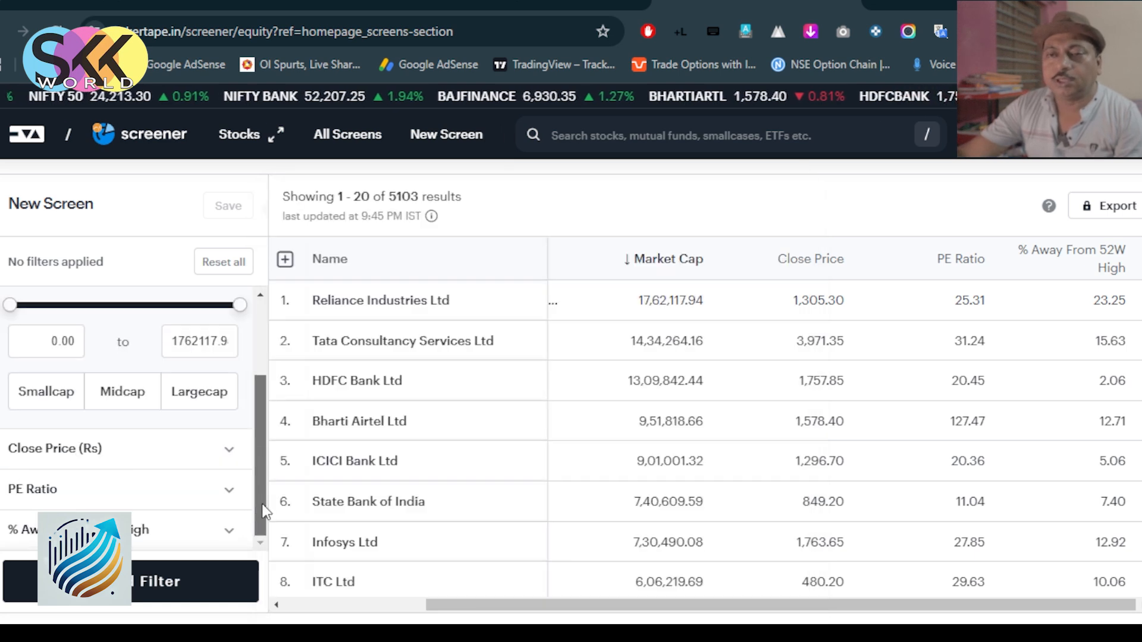
- Expand the % Away From 52W High filter and set its upper limit to 18
click(229, 532)
scroll(264, 511, down, 2)
scroll(263, 511, down, 2)
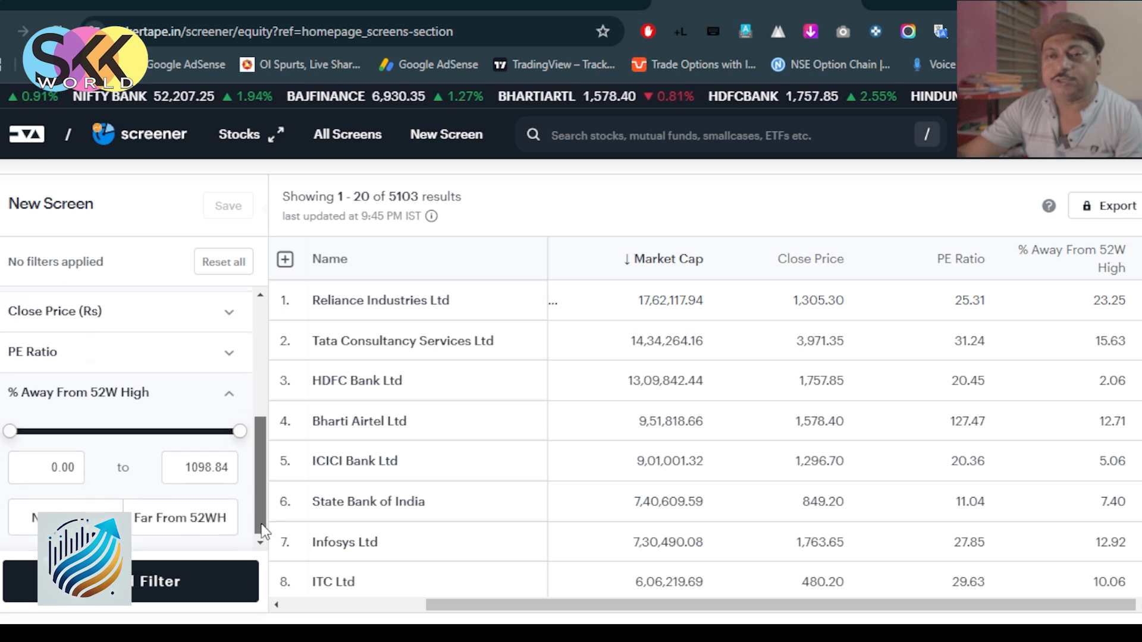
click(52, 468)
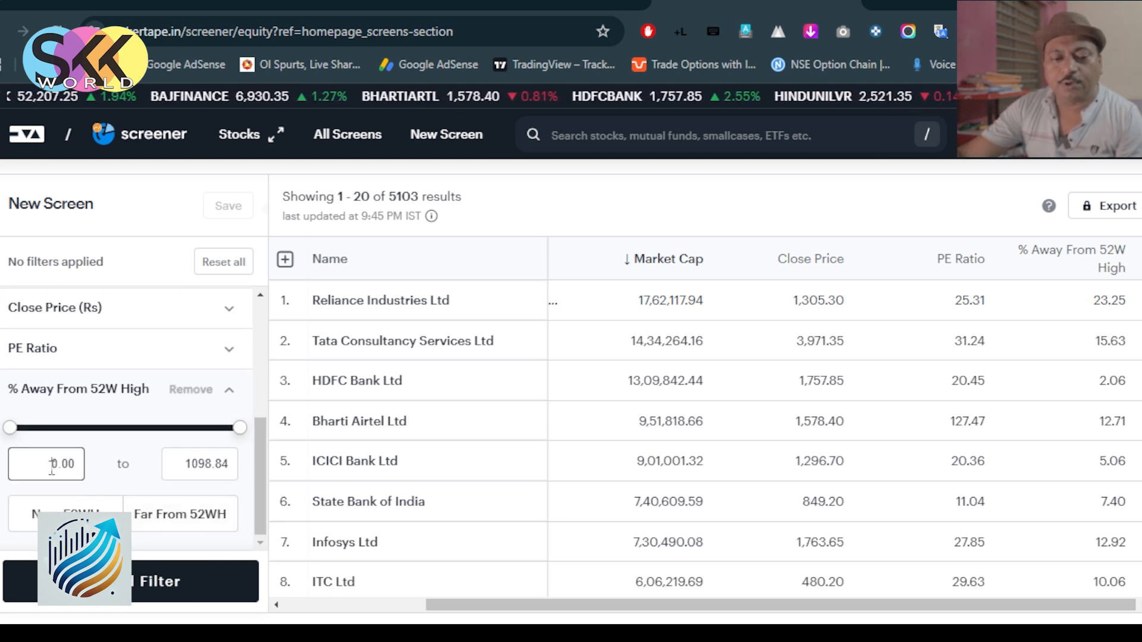
drag(214, 470, 192, 470)
click(167, 470)
key(ctrl+a)
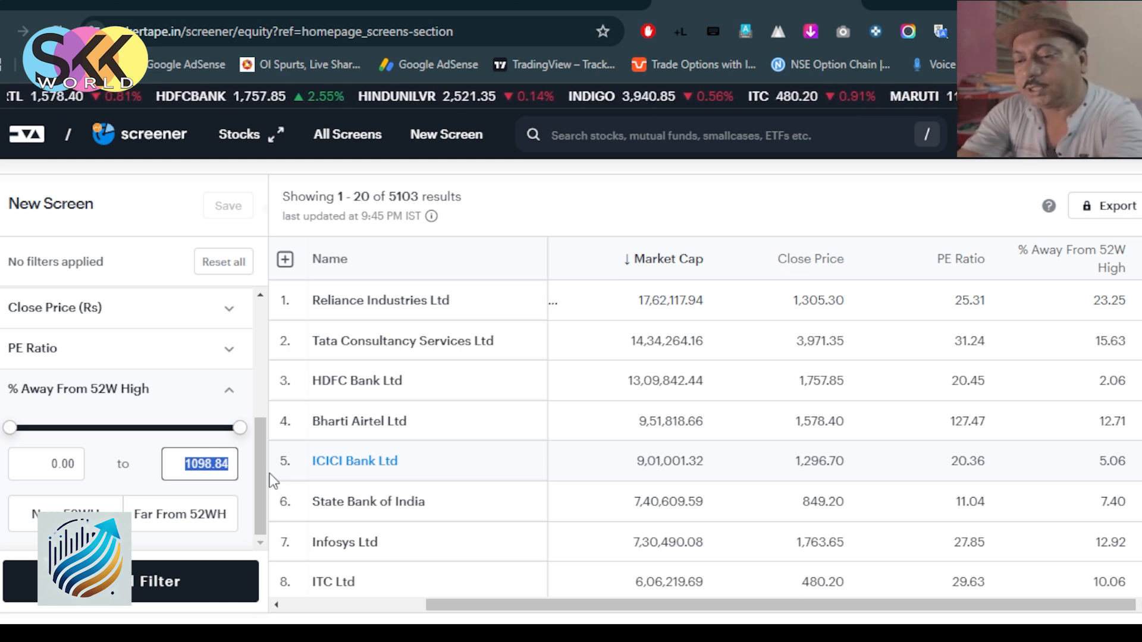
text(1)
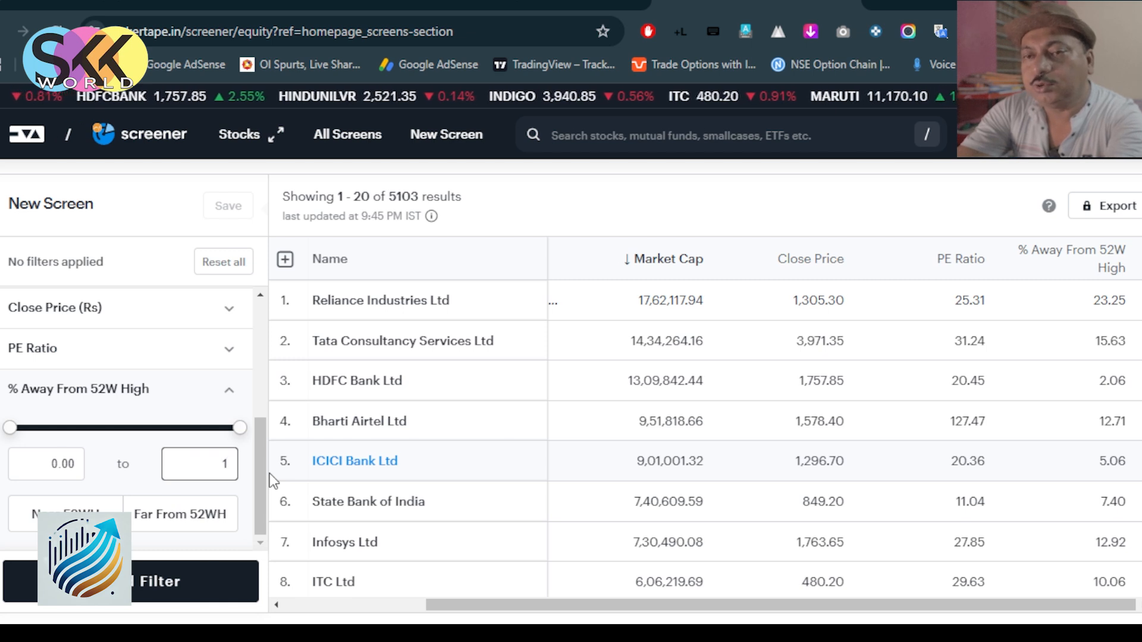
text(8)
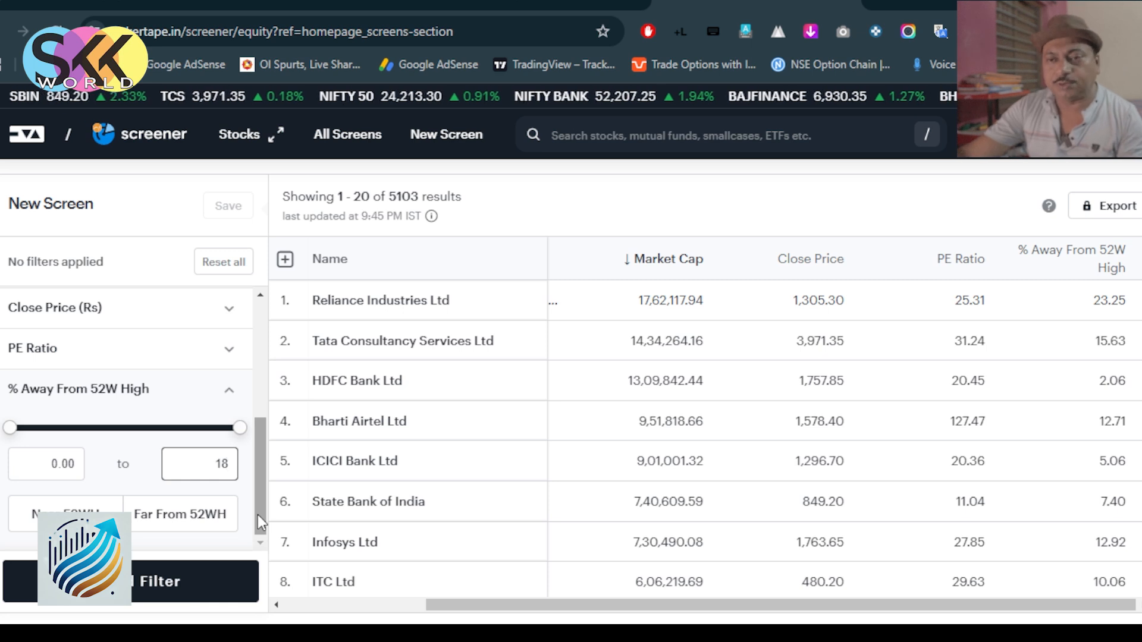
- Search the available filters for "beta" and add the Beta filter to the screen
click(133, 597)
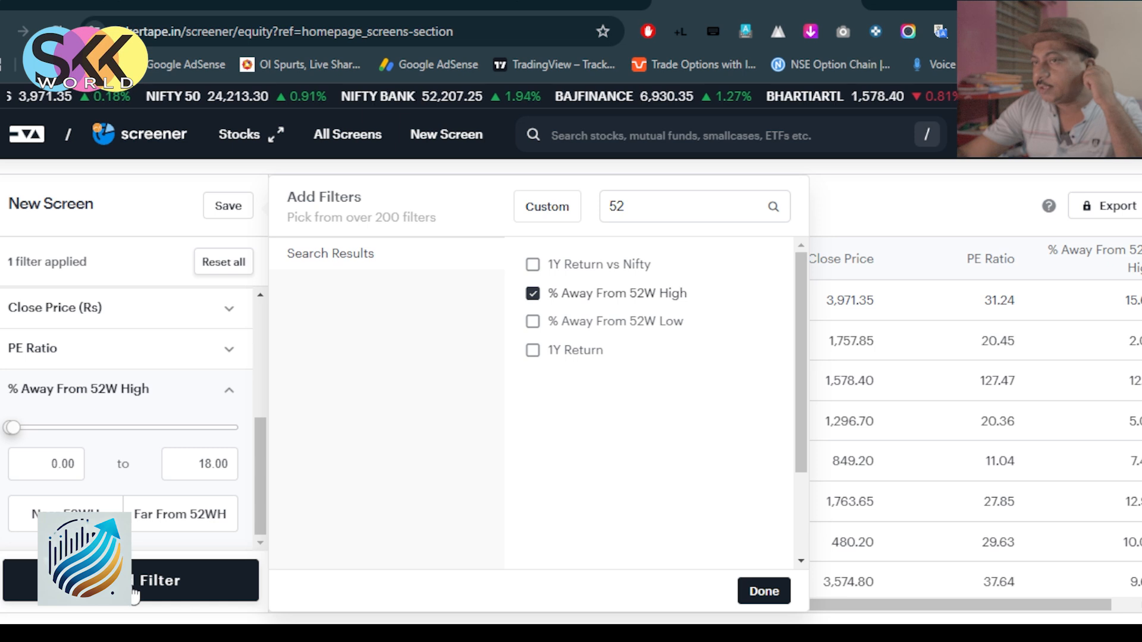
double_click(632, 210)
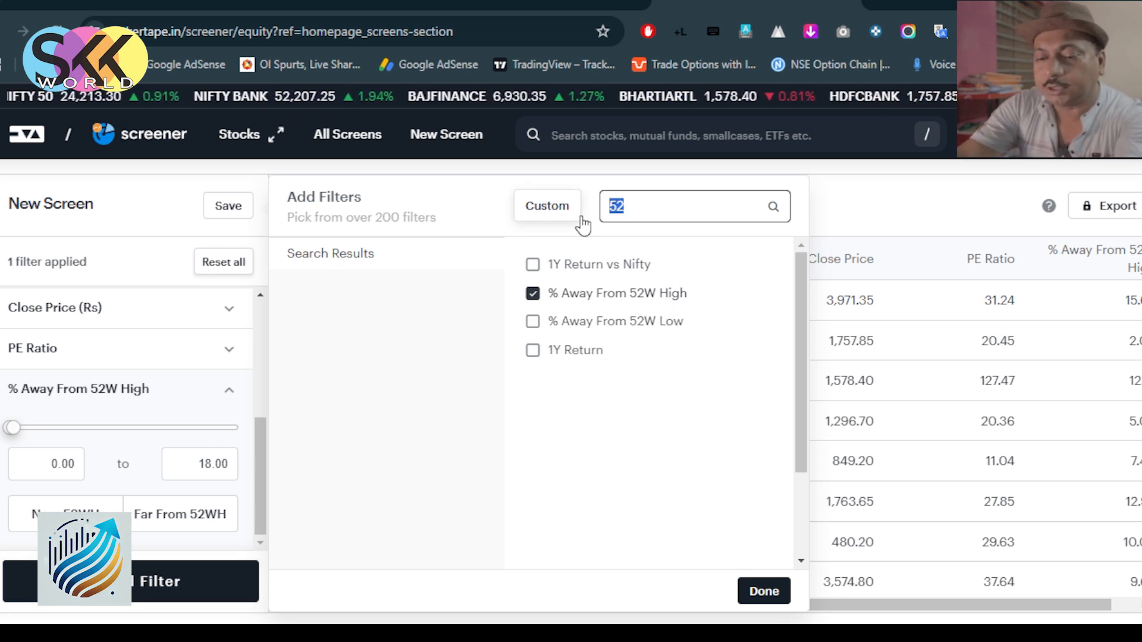
text(beta)
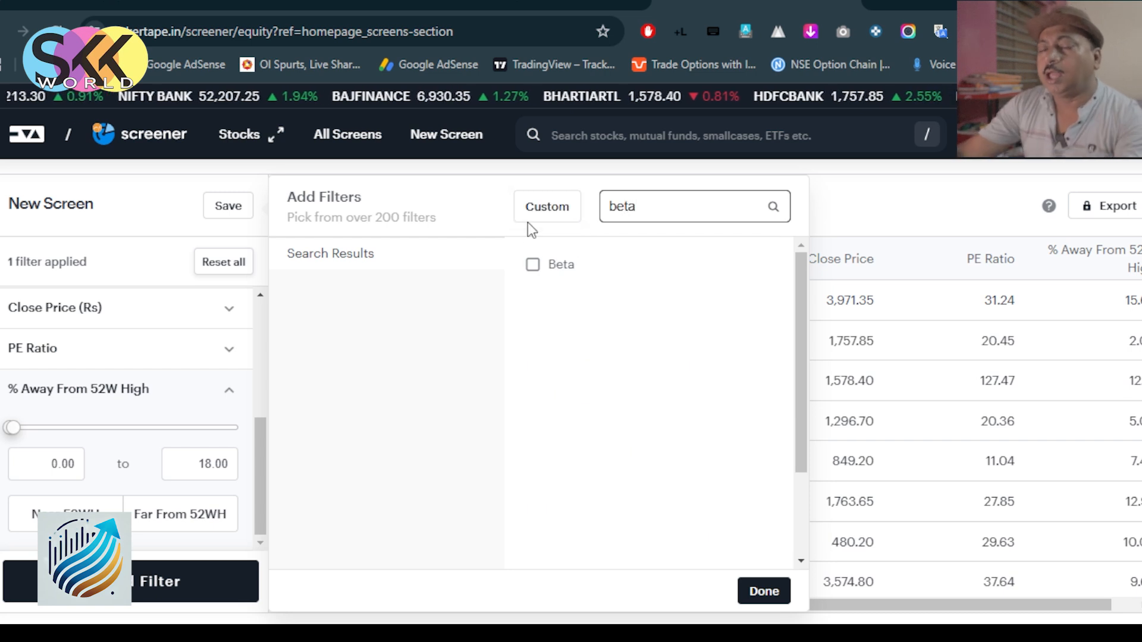
click(593, 274)
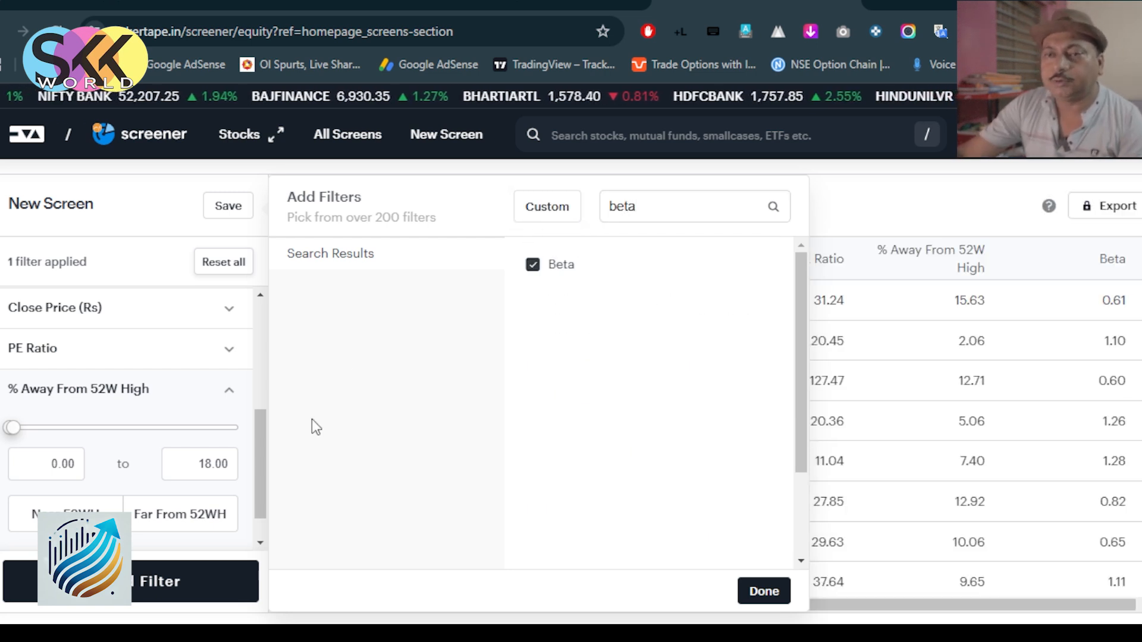
click(259, 443)
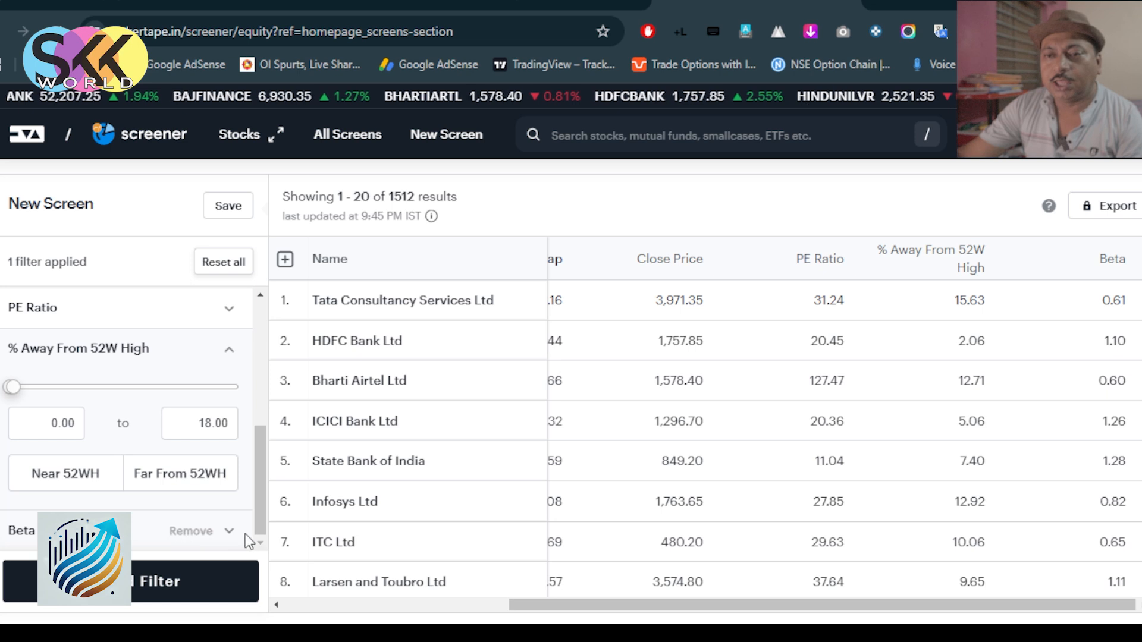
- Expand the Beta filter and set its range from 0 to 1.25
click(228, 532)
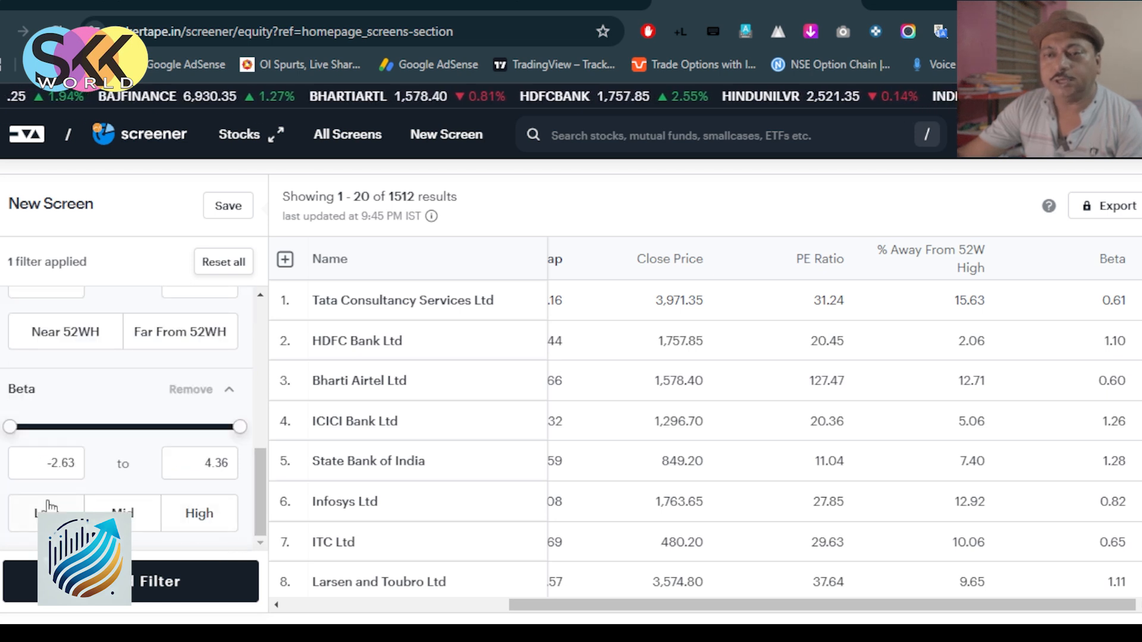
drag(45, 463, 137, 466)
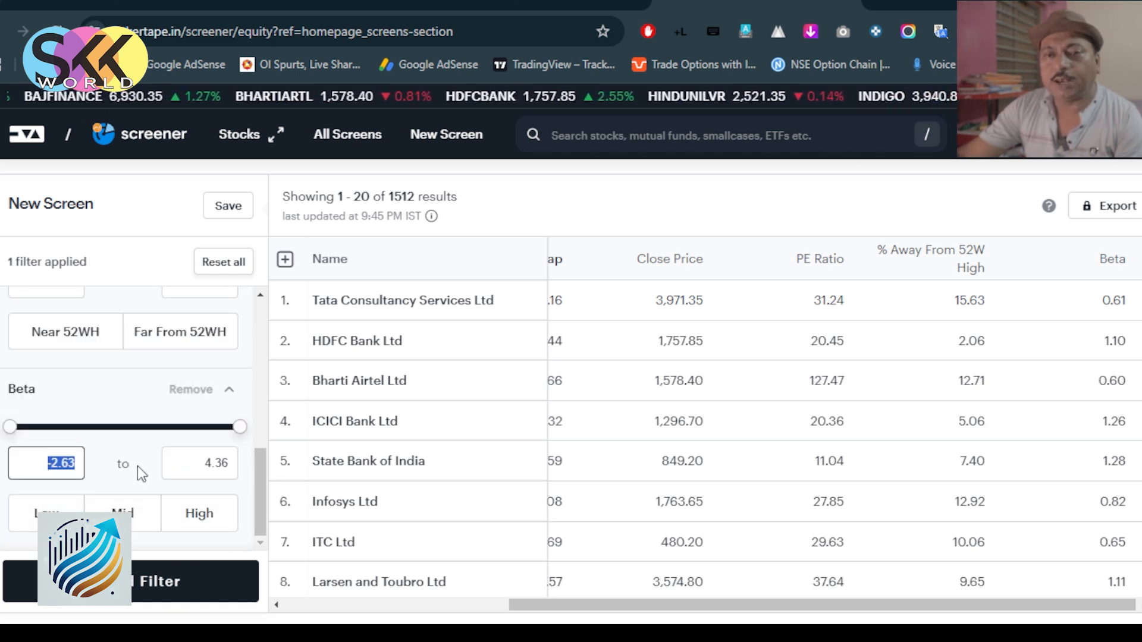
text(0)
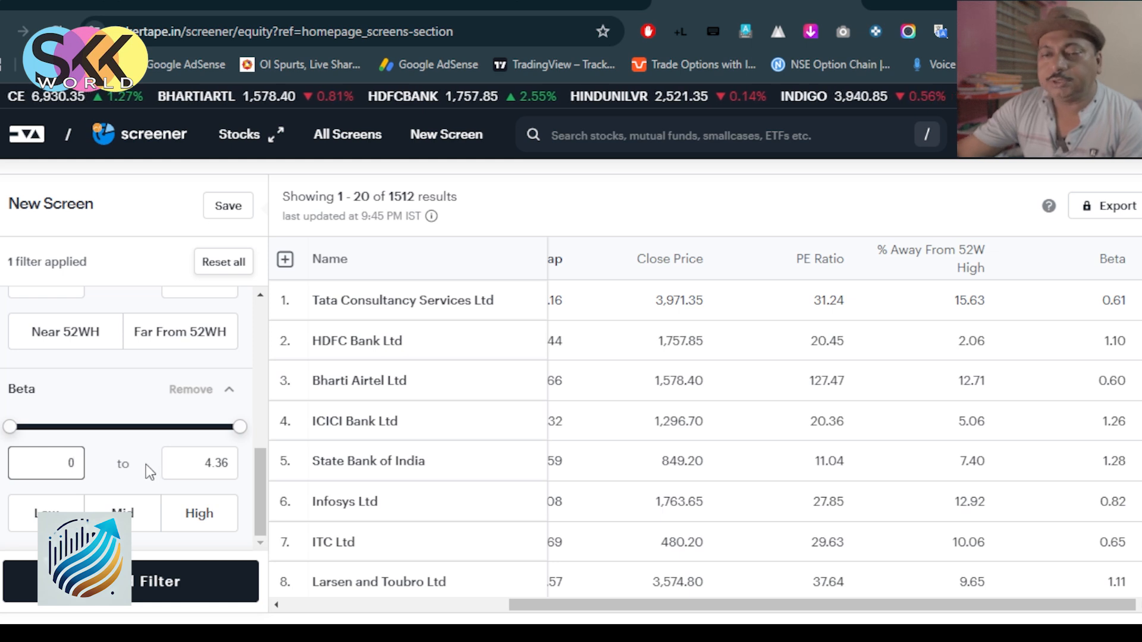
click(202, 467)
drag(202, 467, 245, 475)
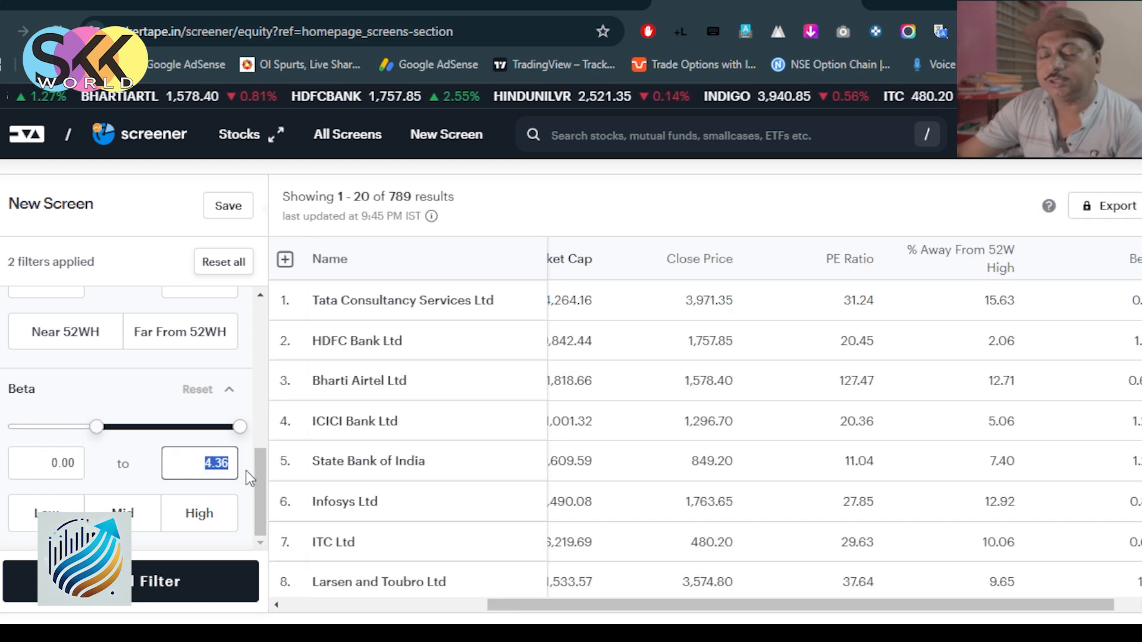
text(1.25)
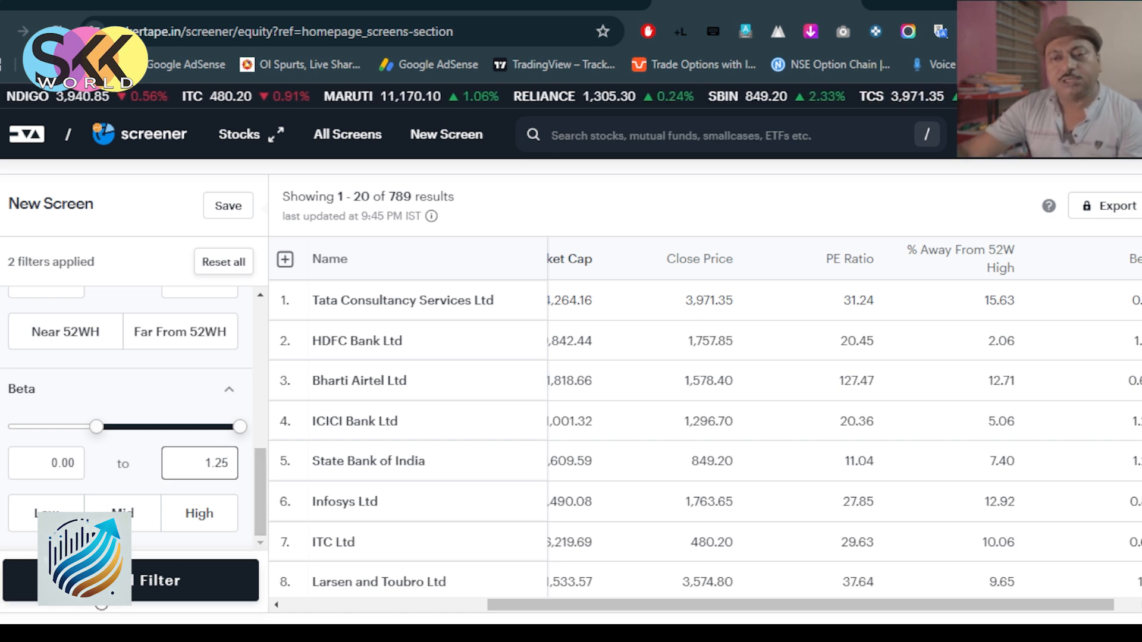
- Search the available filters for "eps" and add the 5Y Historical EPS Growth filter to the screen
click(208, 581)
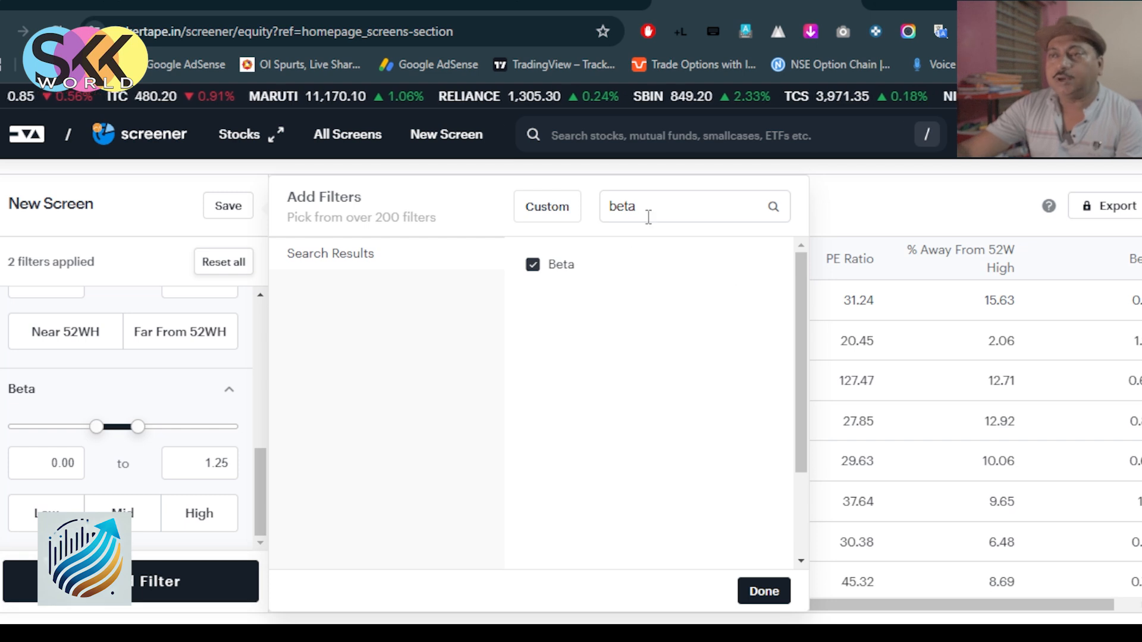
double_click(619, 206)
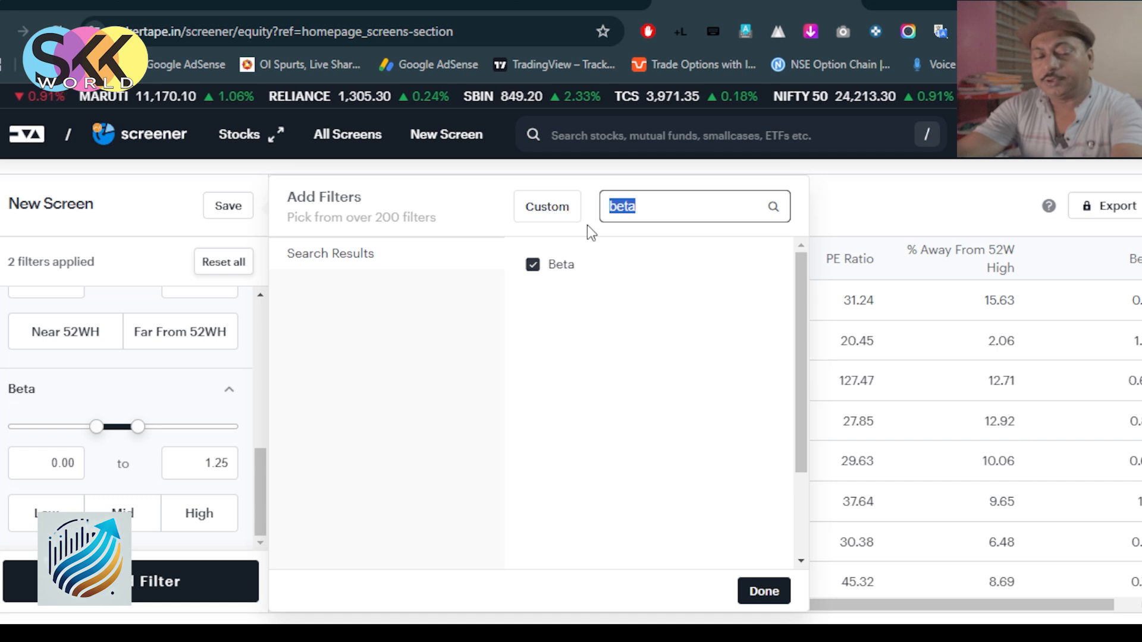
text(eps)
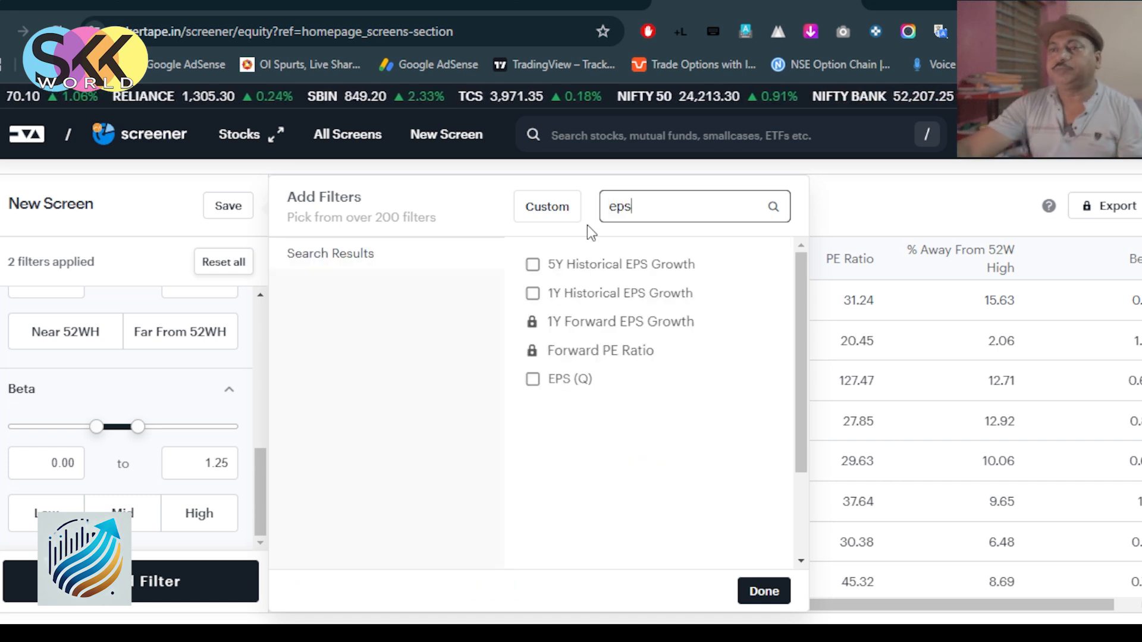
click(543, 265)
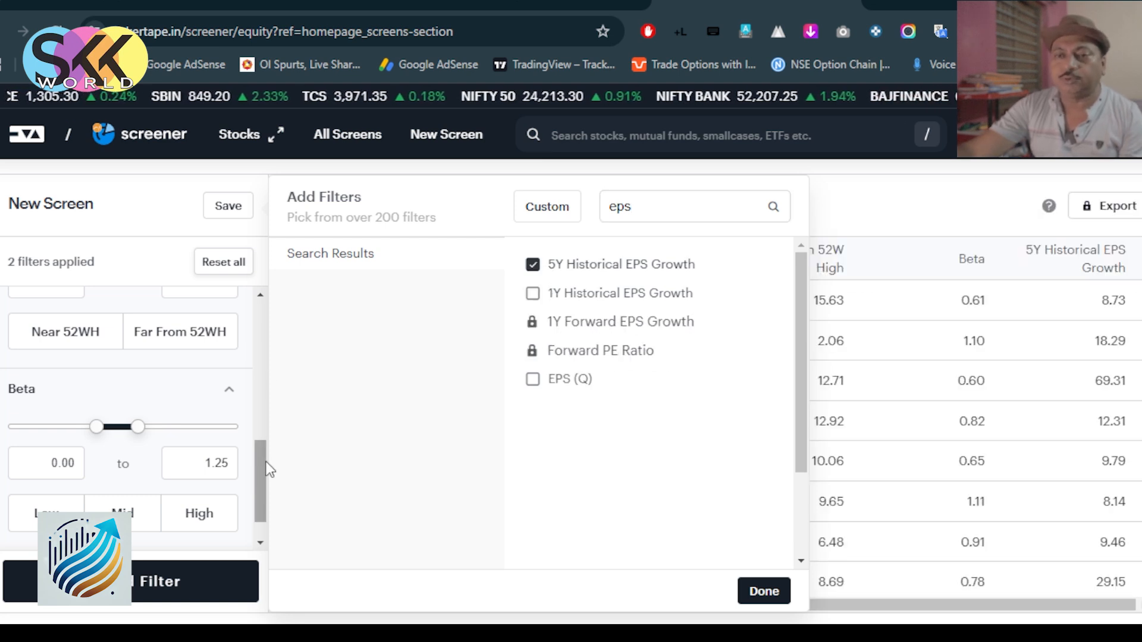
click(267, 466)
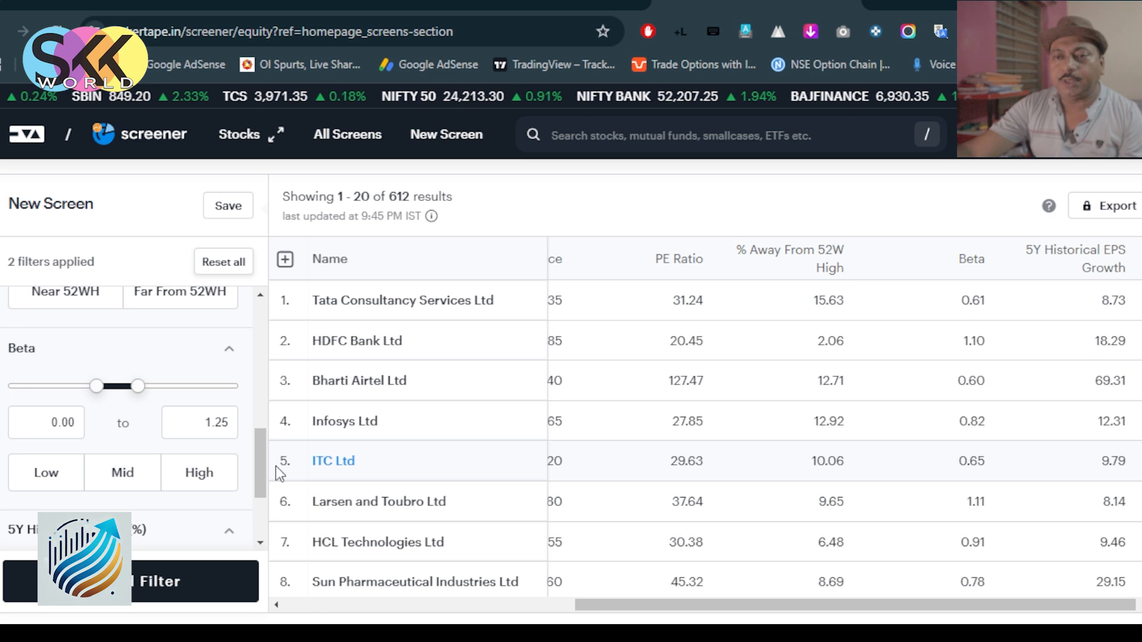
- Set the lower limit of the 5Y Hist EPS Growth (%) filter to 10
scroll(148, 466, down, 3)
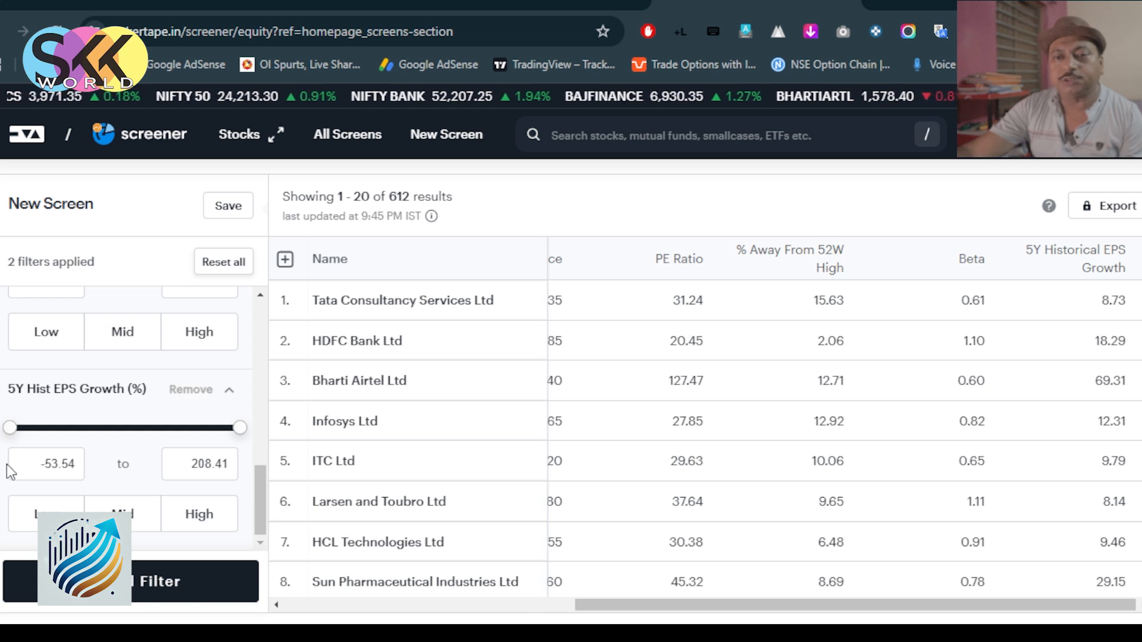
drag(23, 465, 105, 468)
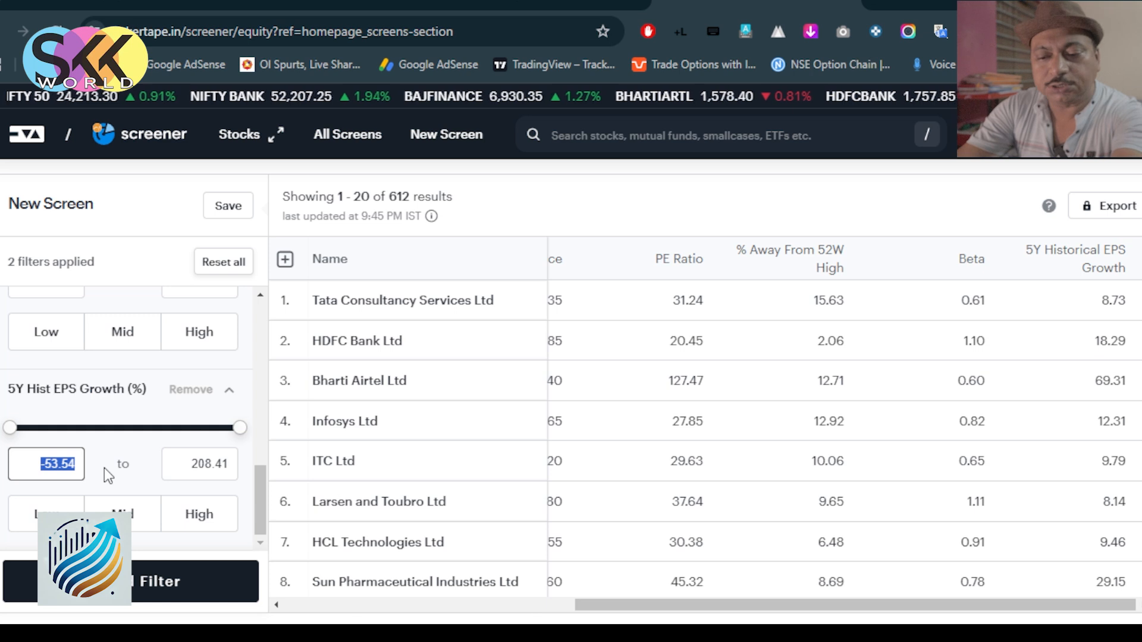
text(10)
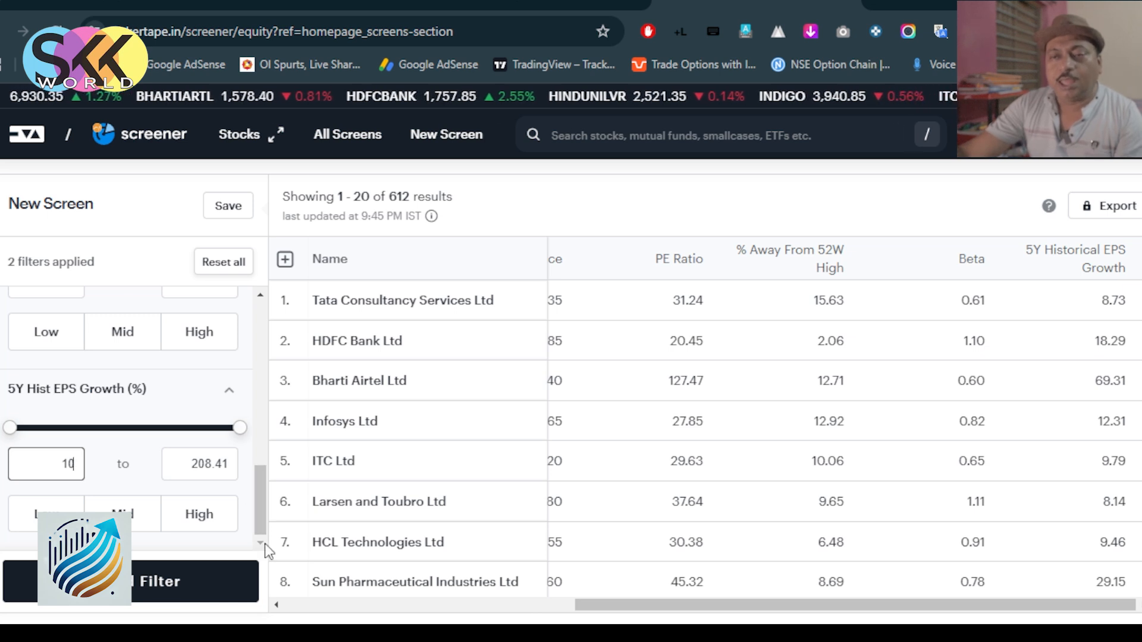
- Search the available filters for "return" and add the 5Y Avg Return on Equity filter to the screen
click(197, 581)
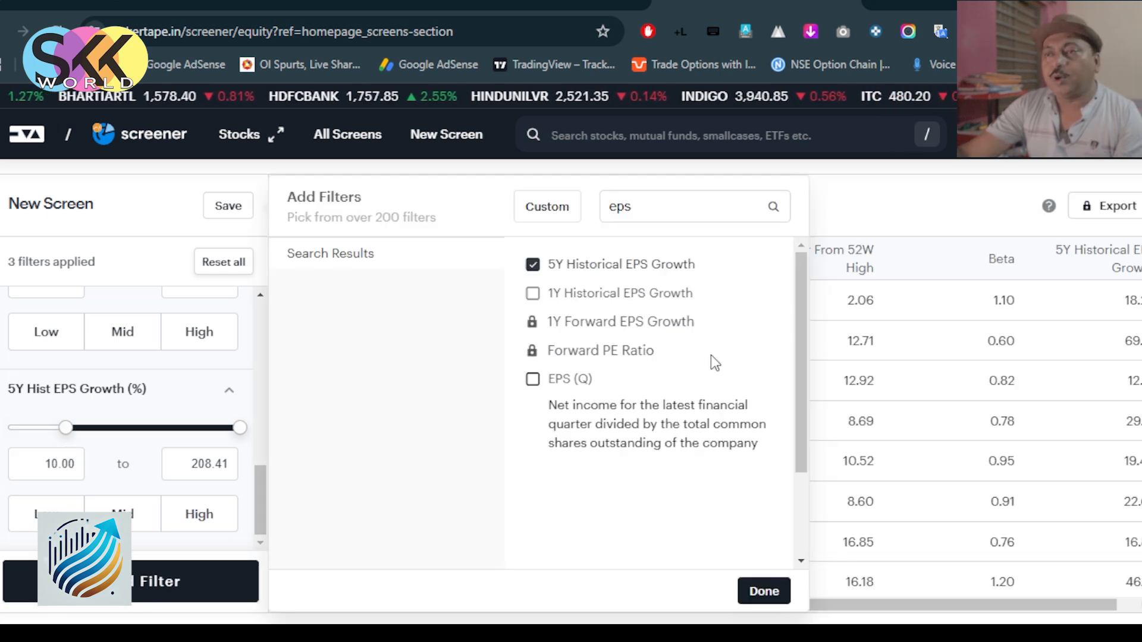
double_click(676, 206)
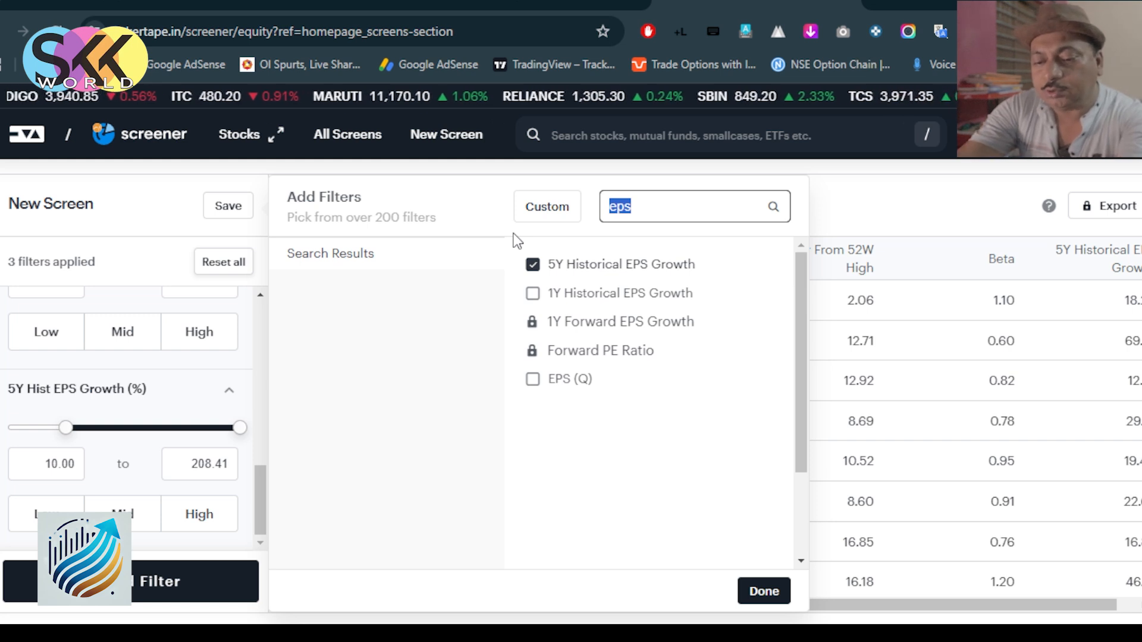
text(re)
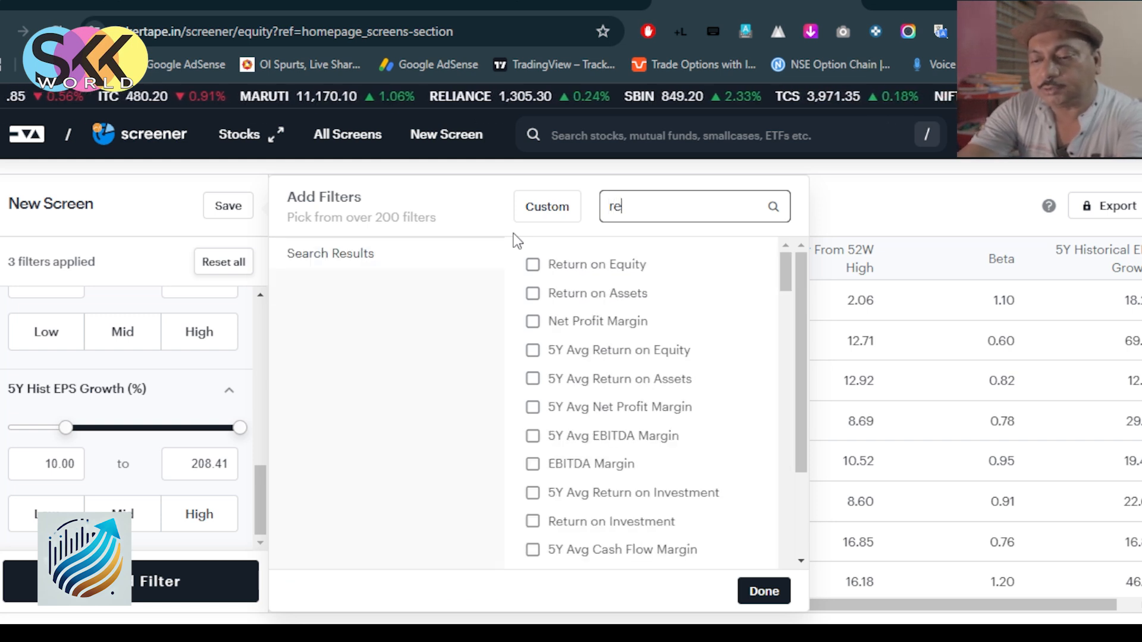
text(tu)
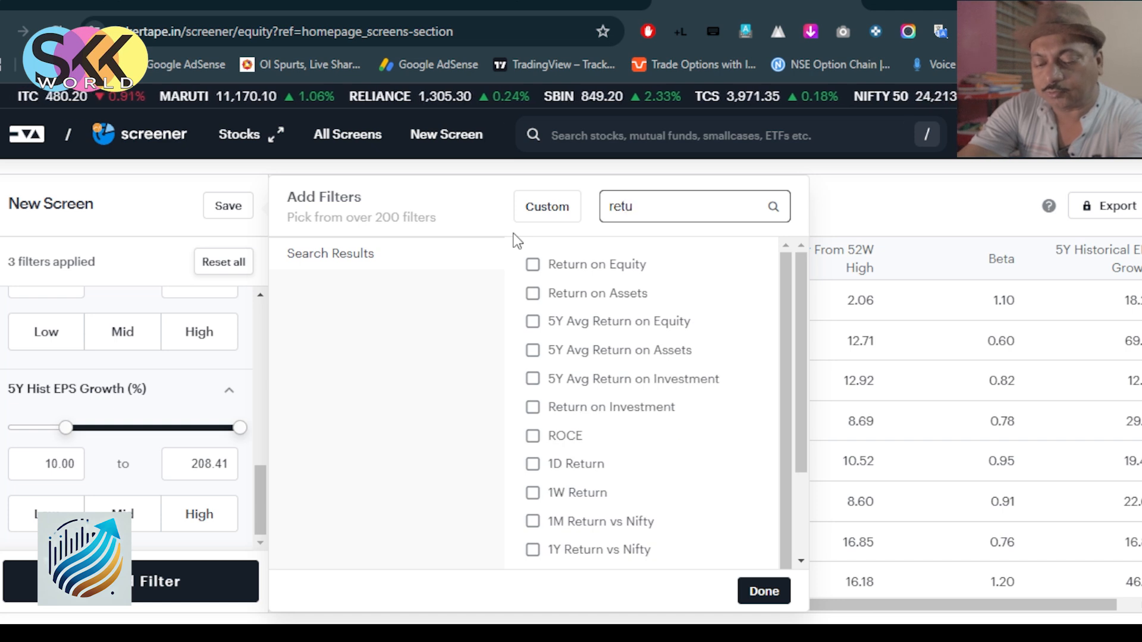
text(rn)
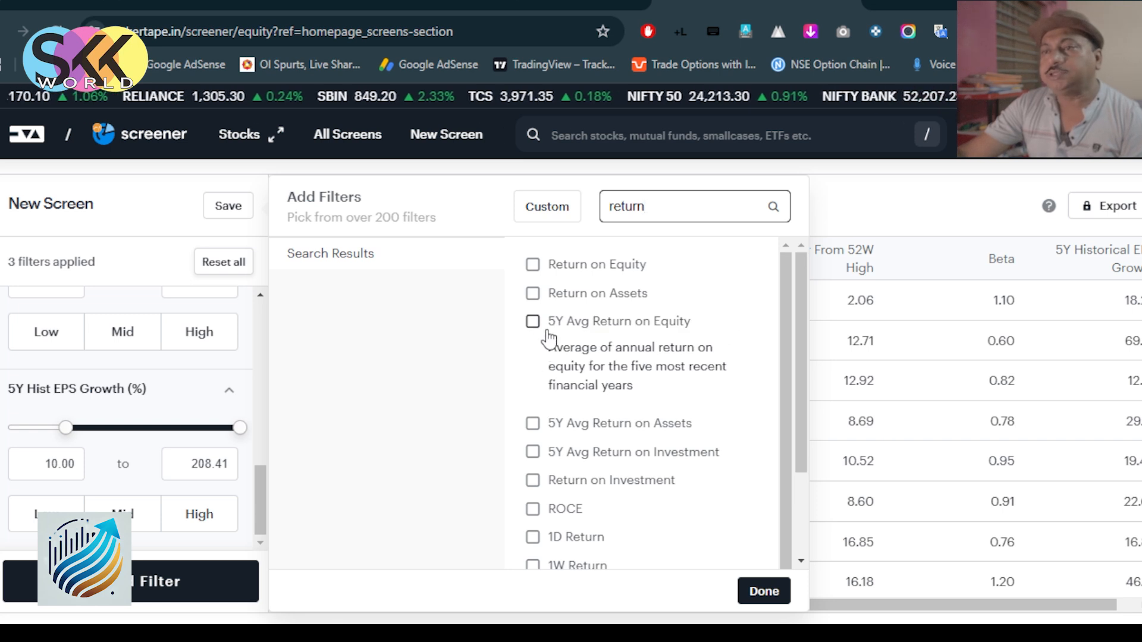
click(533, 325)
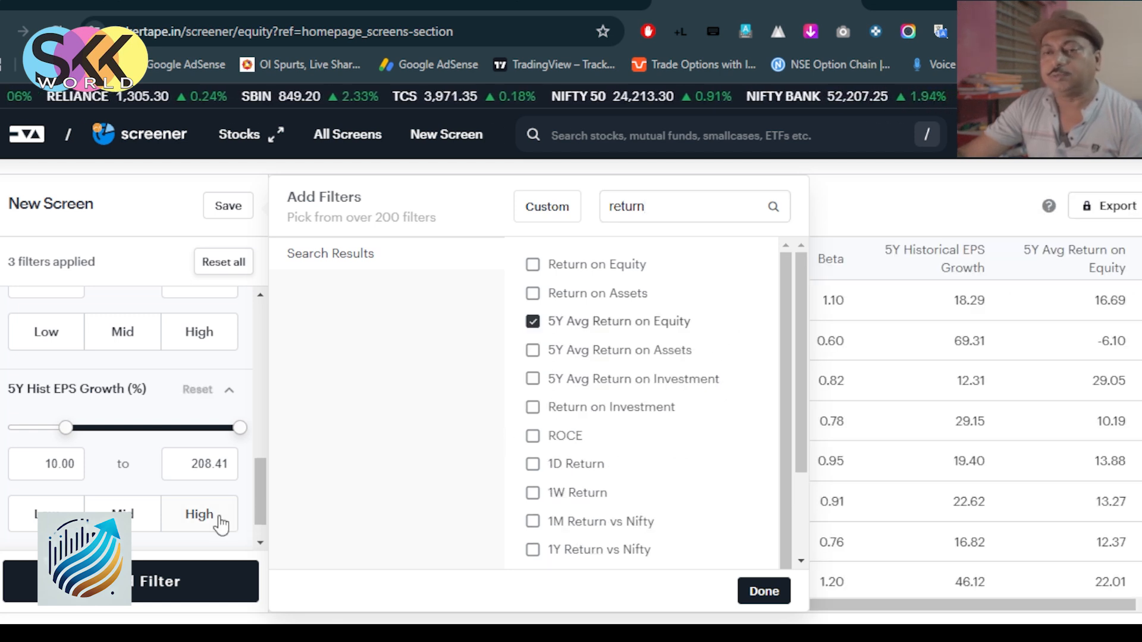
- Expand the 5Y Avg ROE (%) filter and set its lower limit to 15
drag(262, 481, 265, 523)
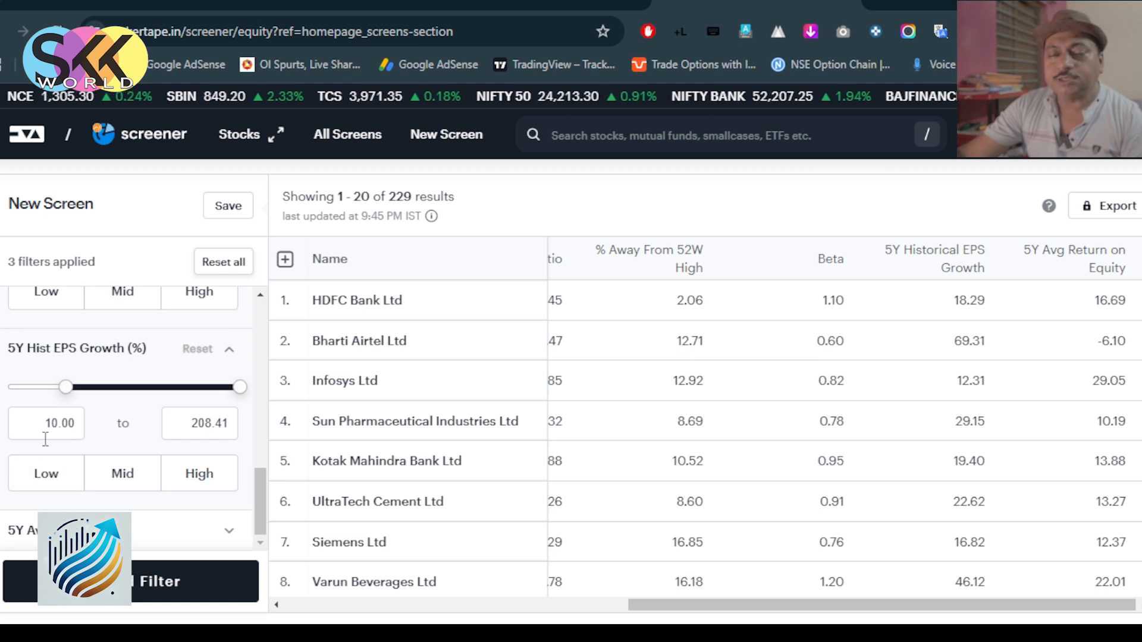
scroll(258, 506, down, 2)
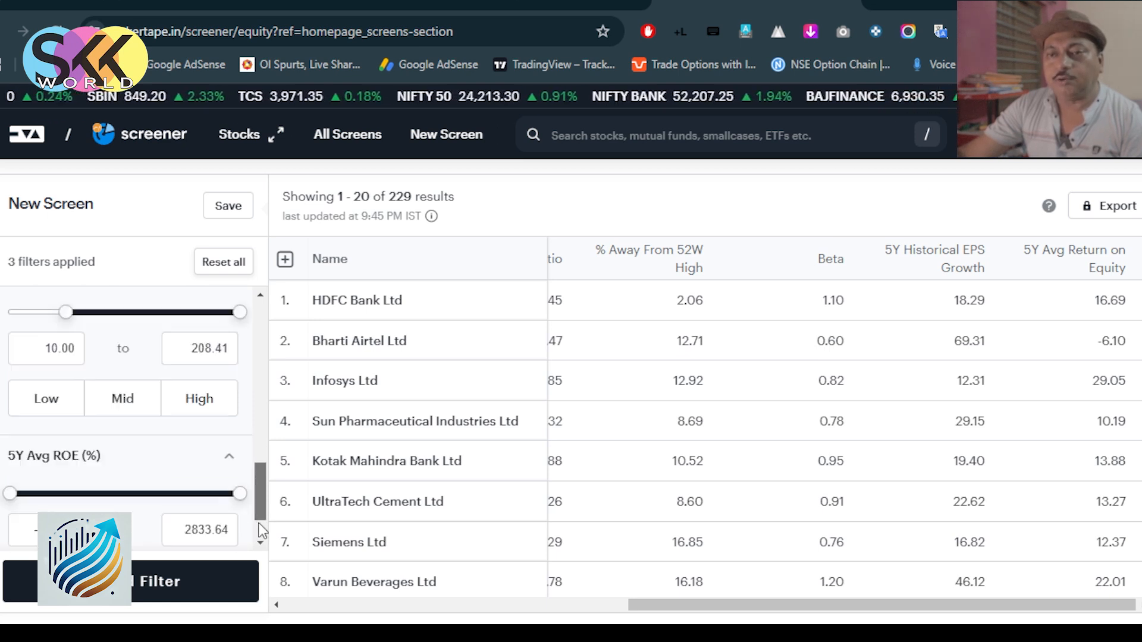
drag(39, 467, 134, 478)
drag(24, 476, 79, 486)
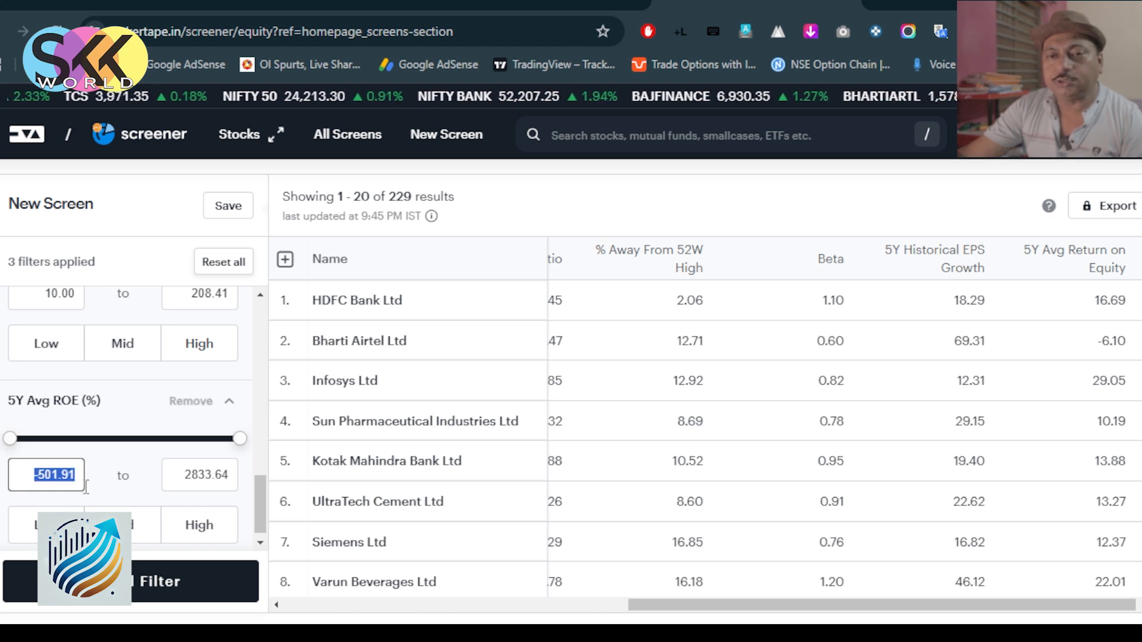
text(15)
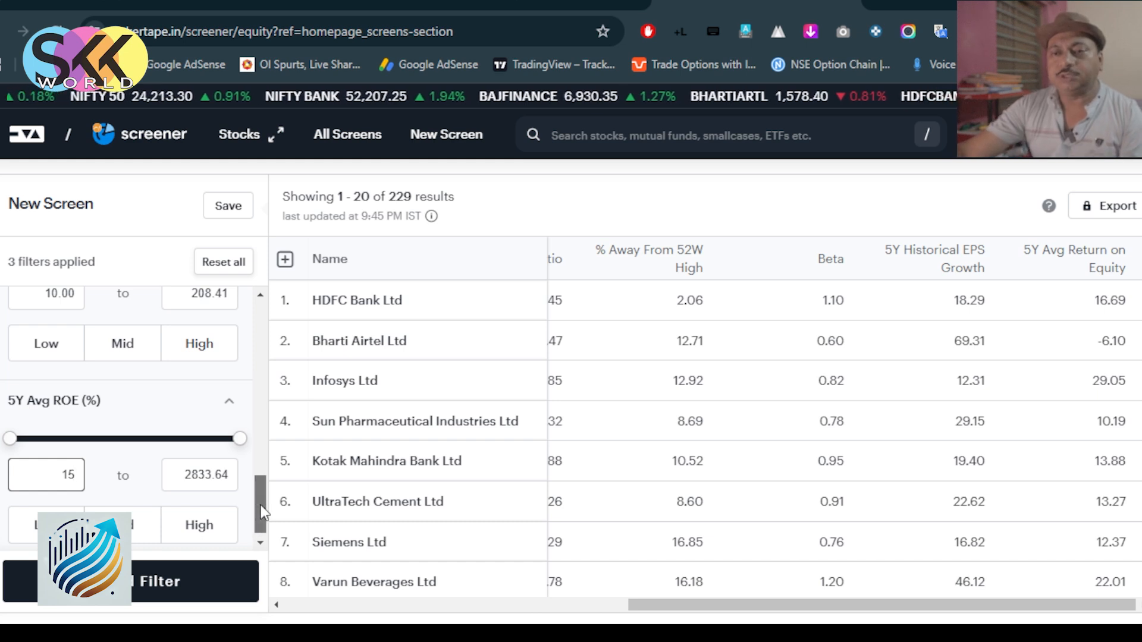
drag(260, 504, 262, 529)
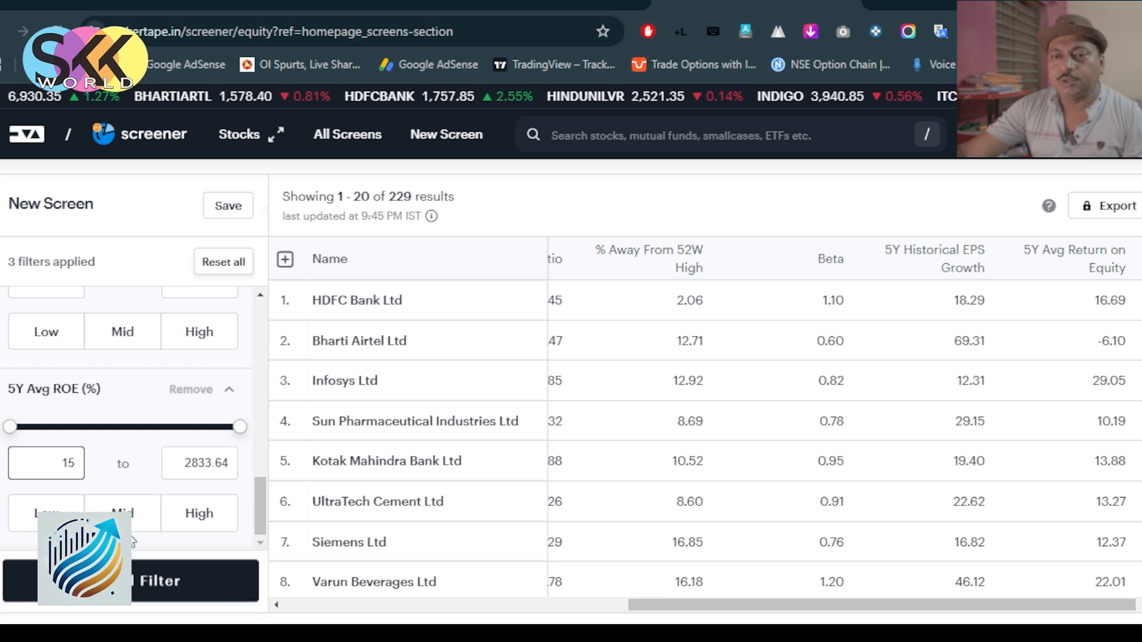
- Search the available filters for "reve" and add the 5Y Historical Revenue Growth filter to the screen
click(152, 598)
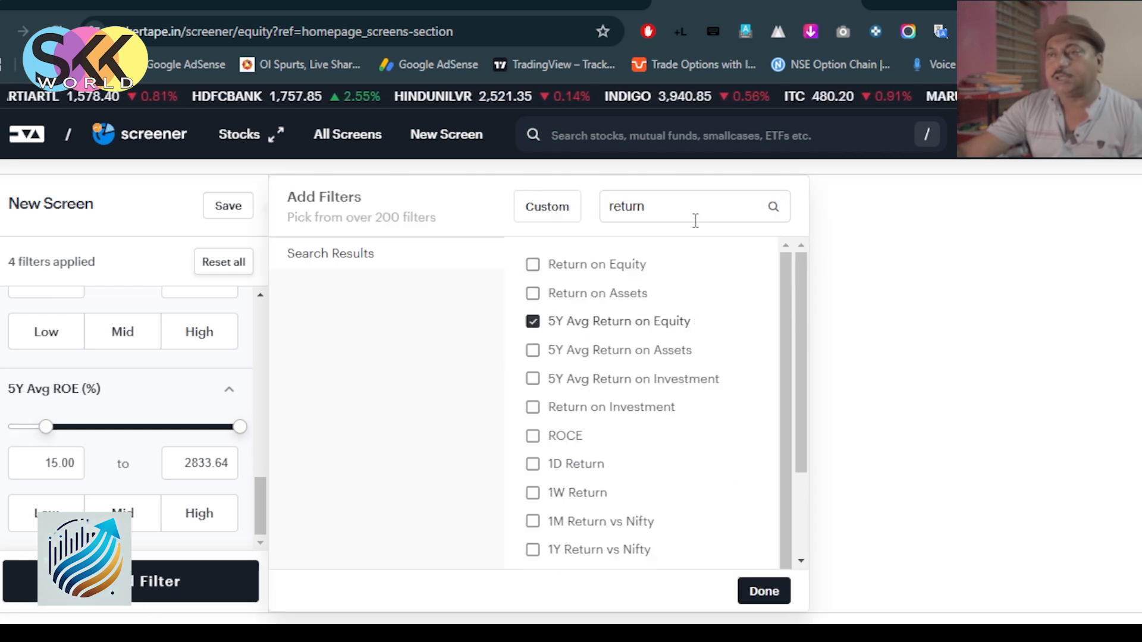
double_click(656, 215)
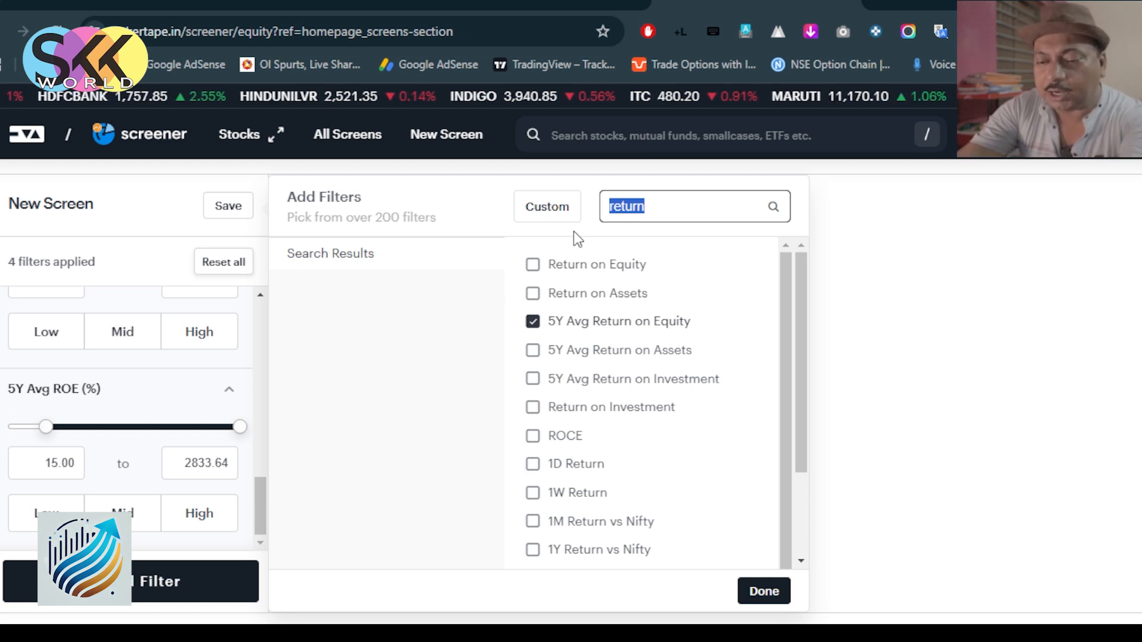
text(r)
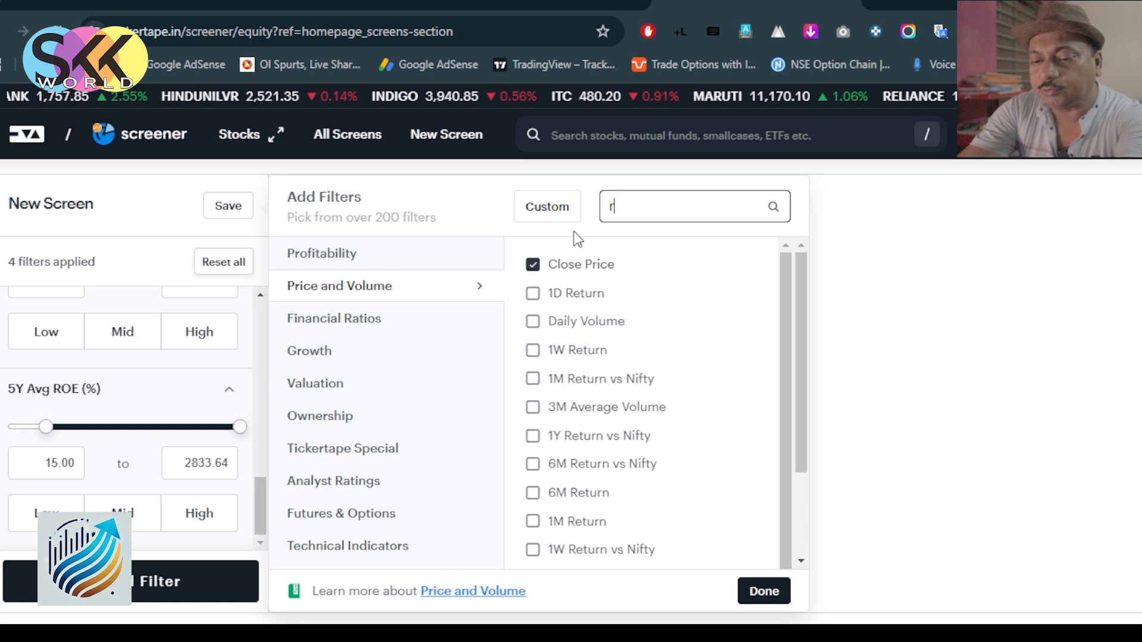
text(eve)
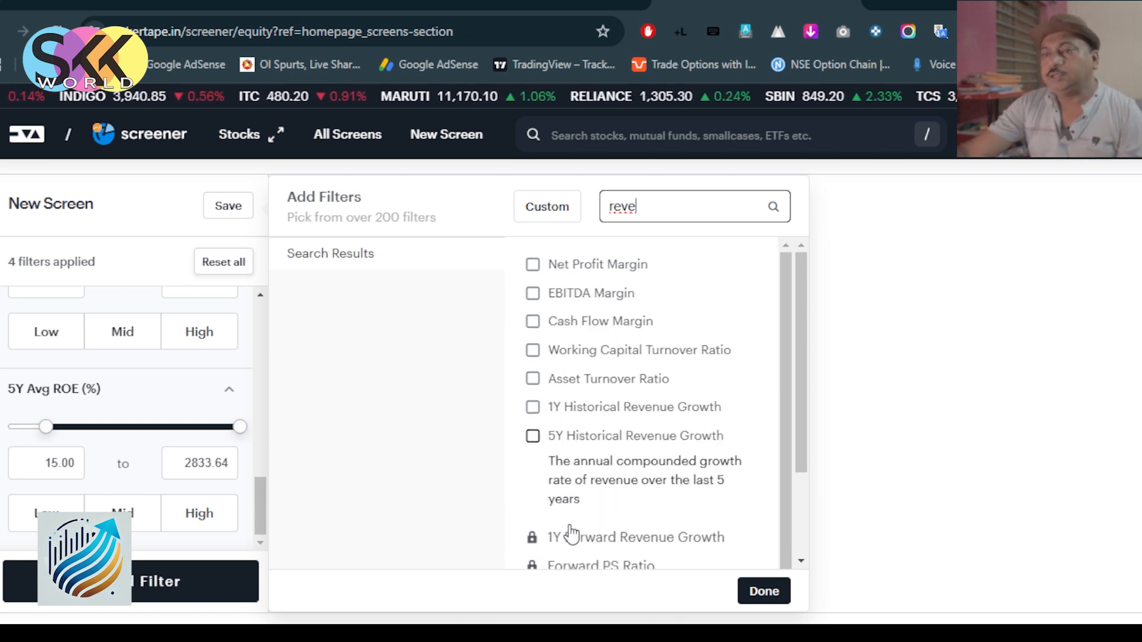
click(536, 440)
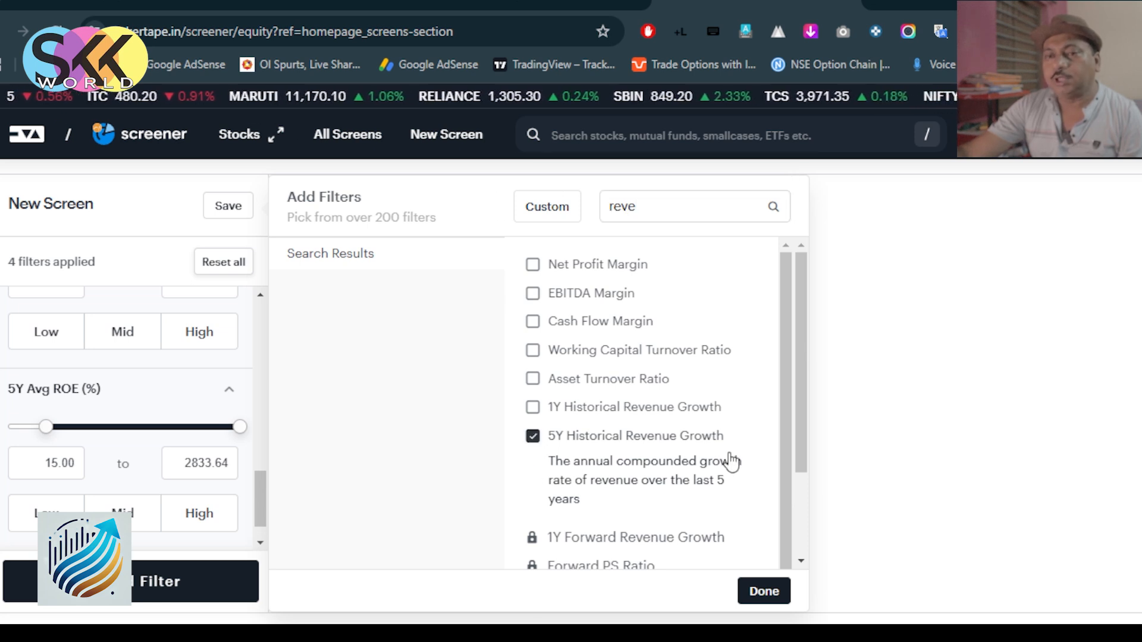
scroll(773, 417, down, 3)
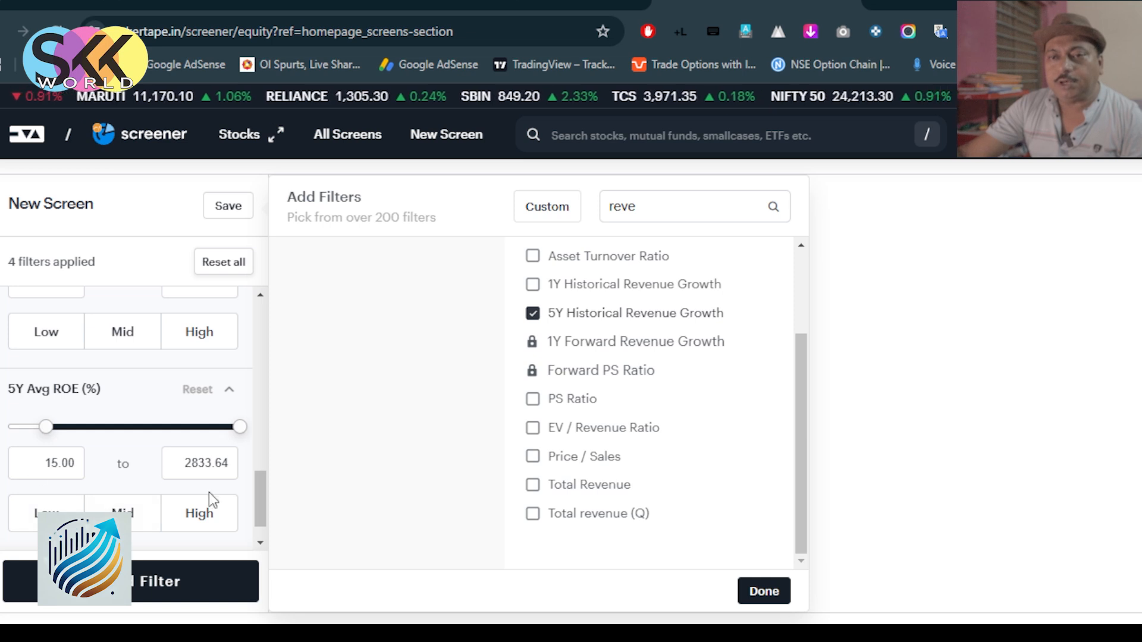
- Try to set the lower limit of the 5Y Hist Rev Growth (%) filter to 10
click(256, 486)
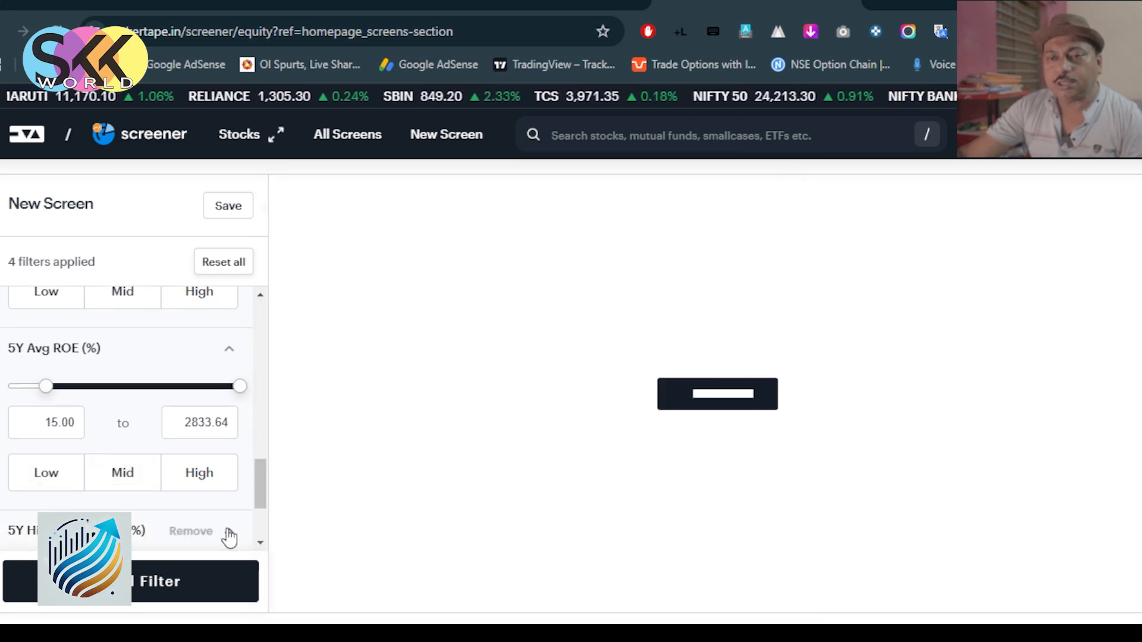
scroll(261, 498, down, 3)
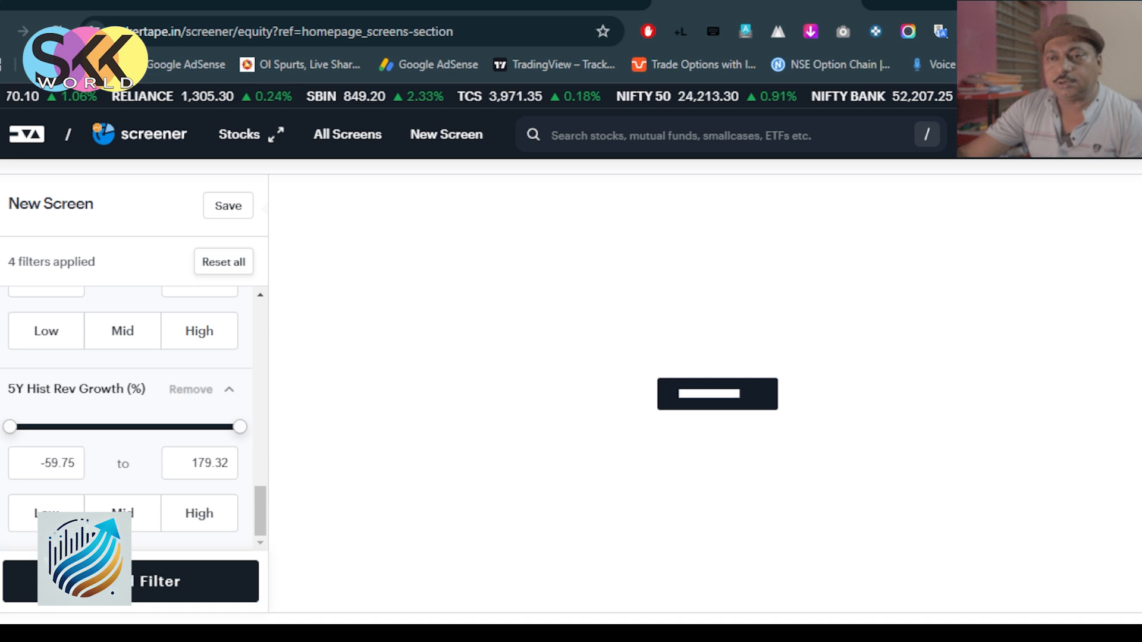
click(36, 472)
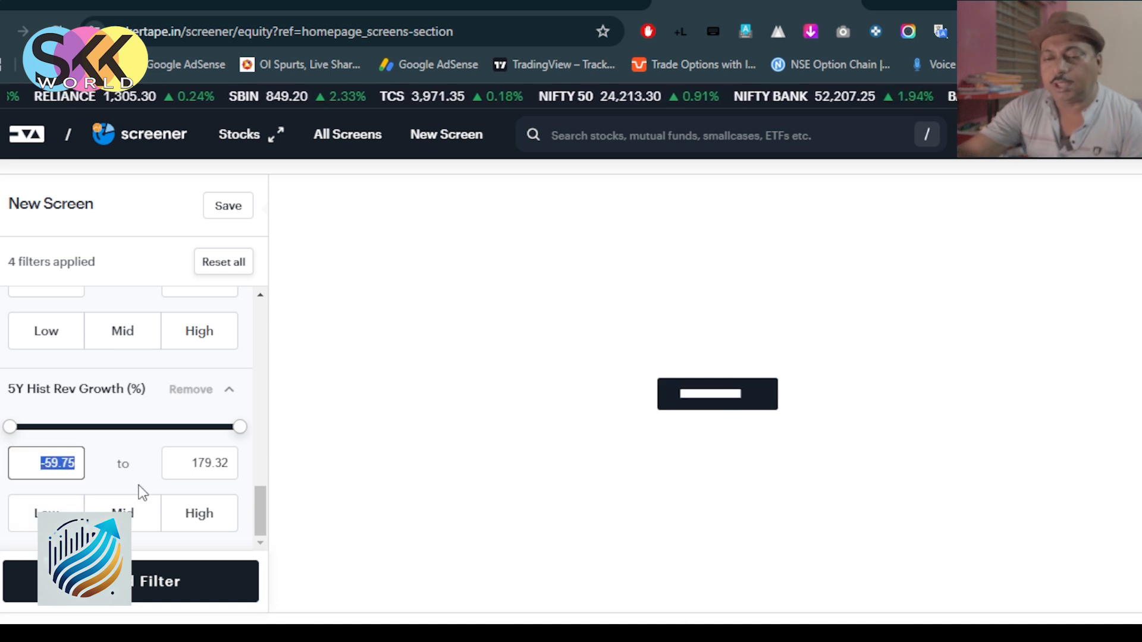
text(10)
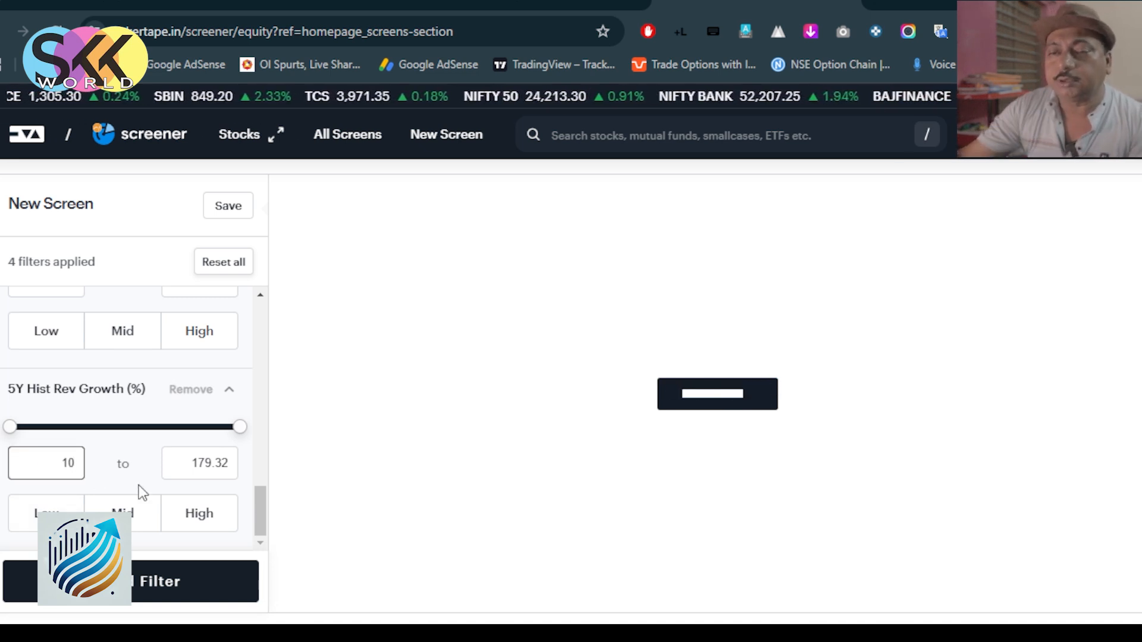
drag(256, 519, 269, 559)
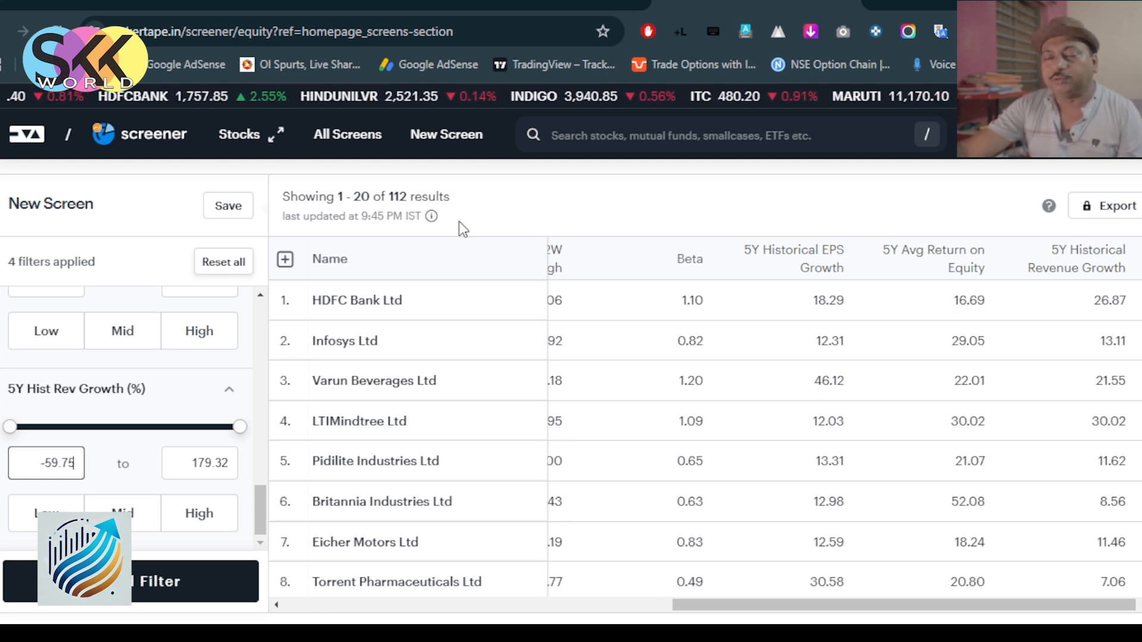
scroll(369, 518, down, 6)
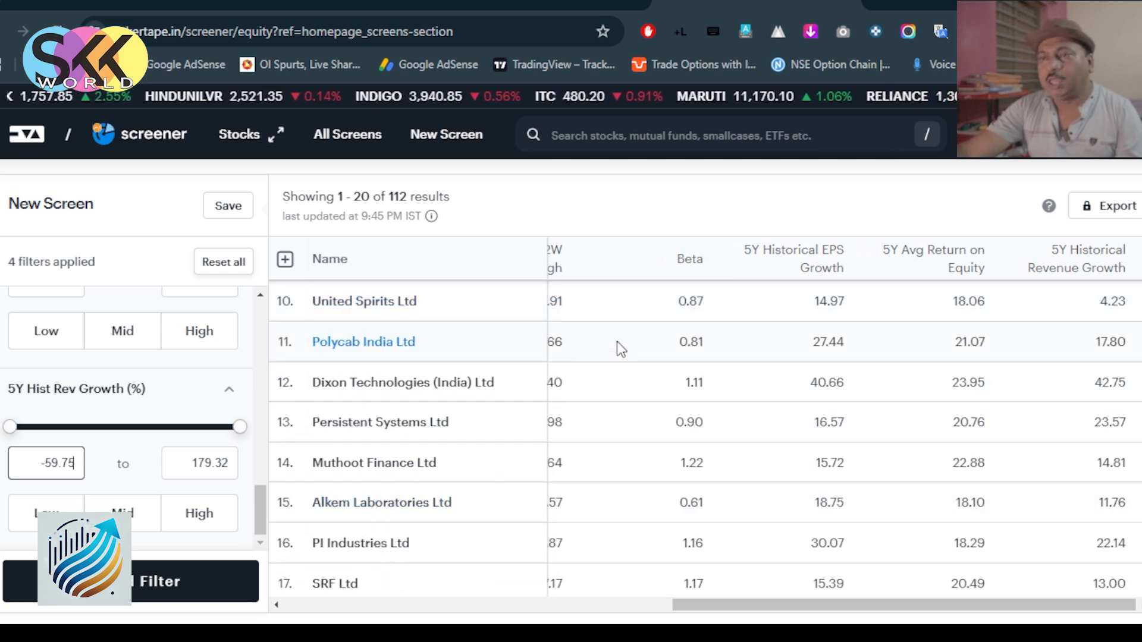
scroll(395, 301, up, 2)
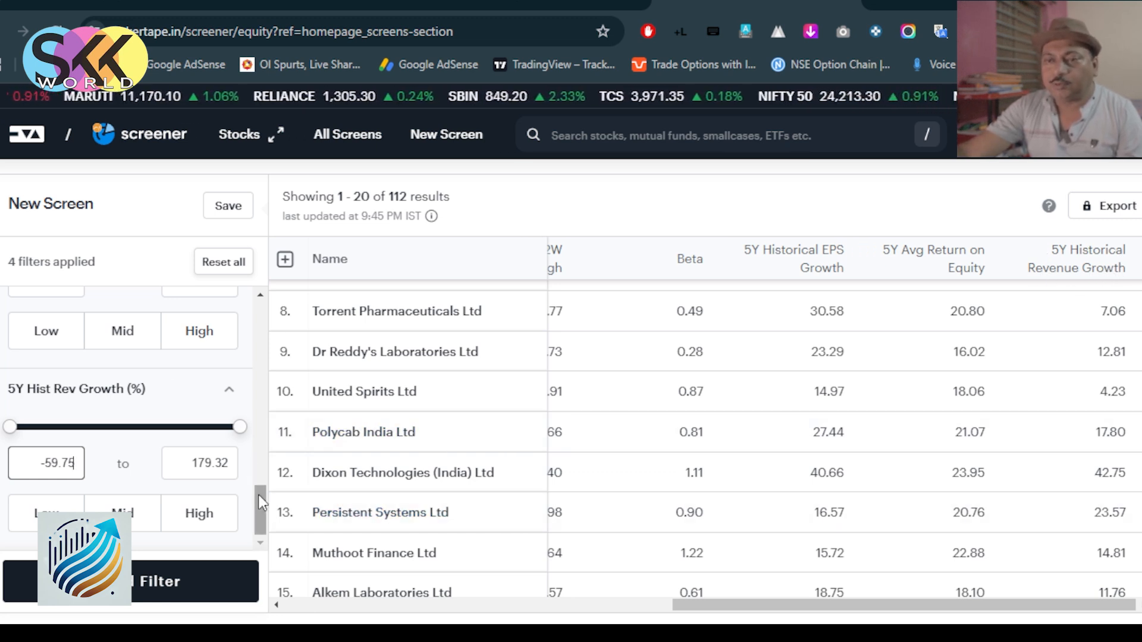
click(219, 570)
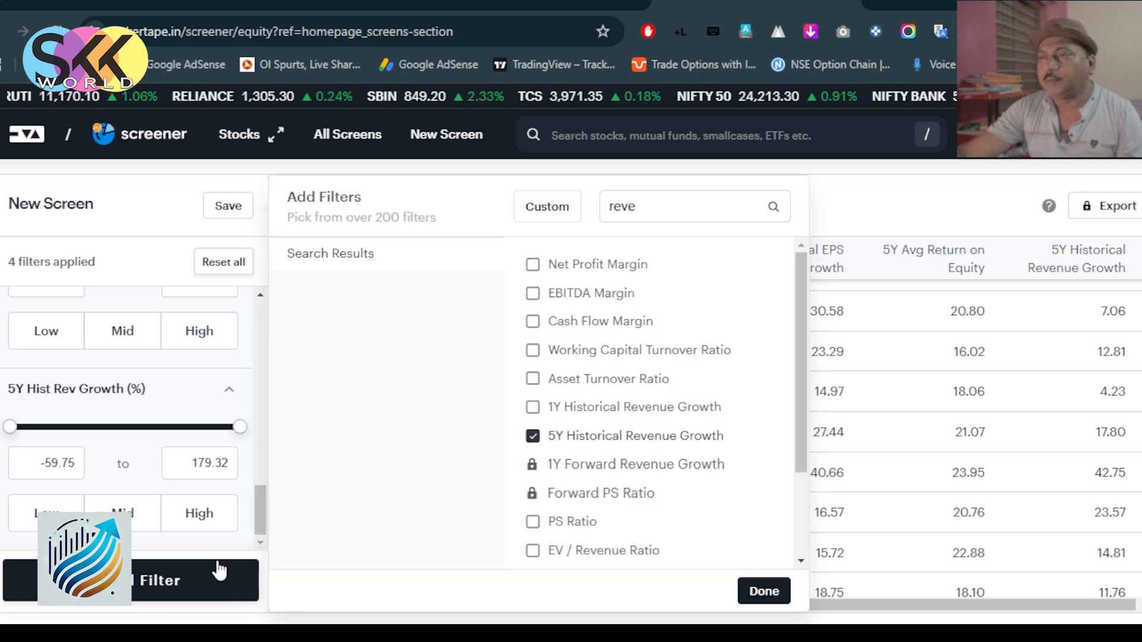
click(653, 214)
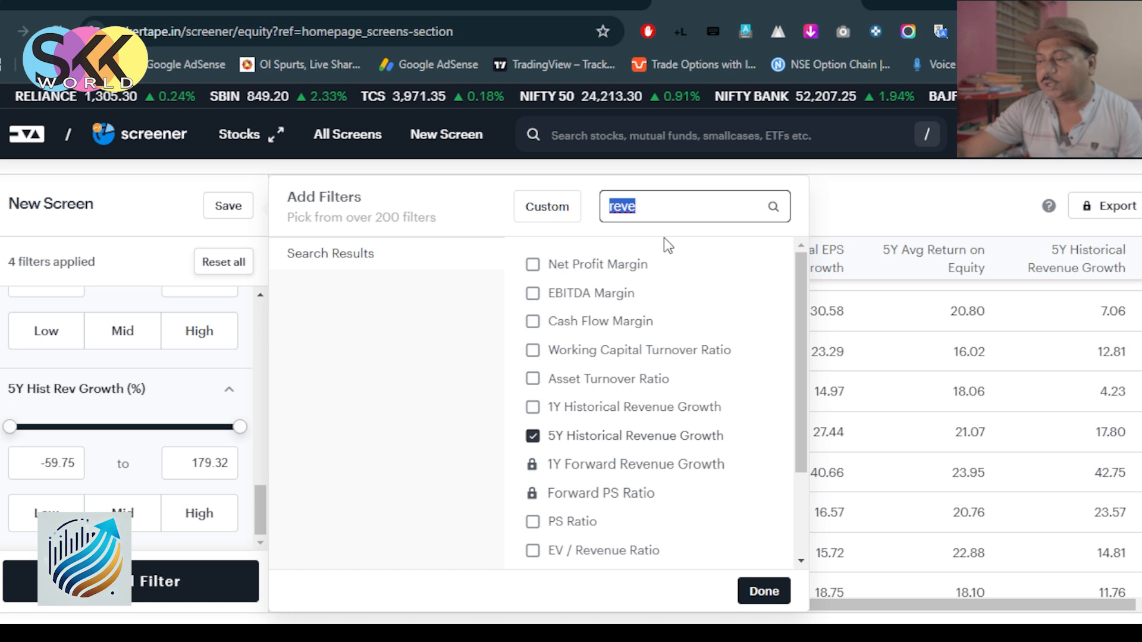
click(765, 592)
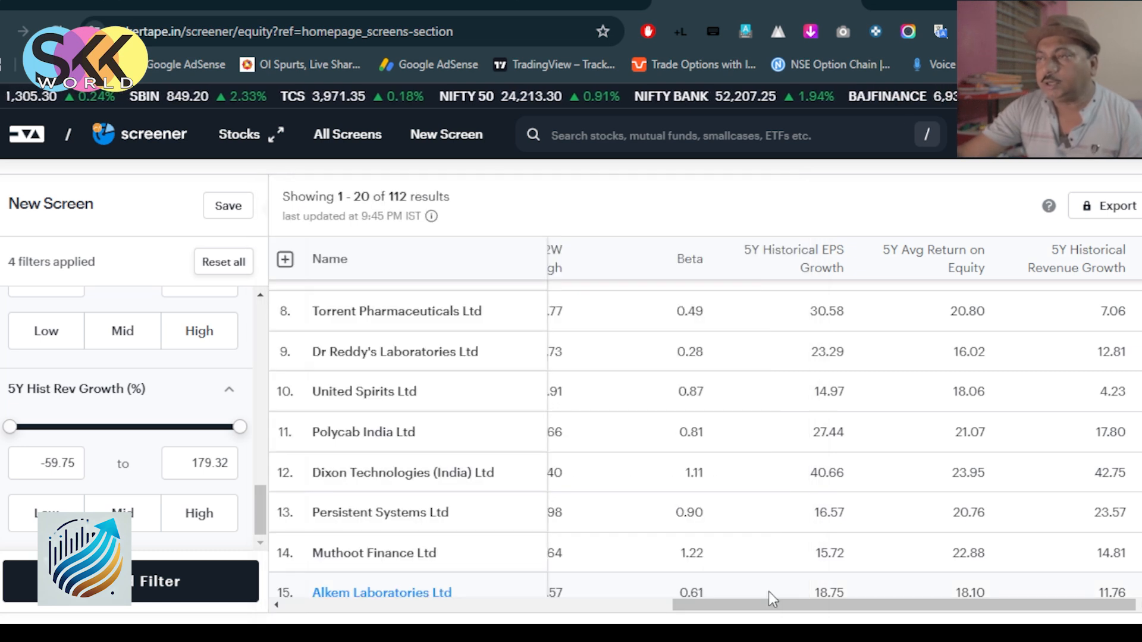
- Remove the PE Ratio filter from the screen
drag(260, 508, 269, 352)
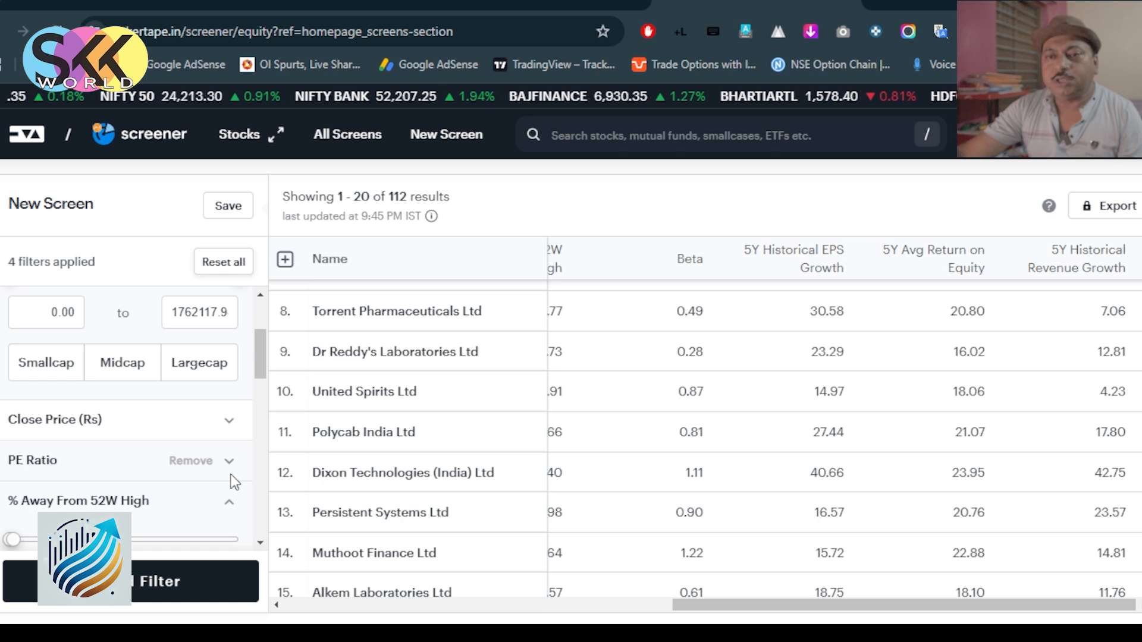
click(189, 463)
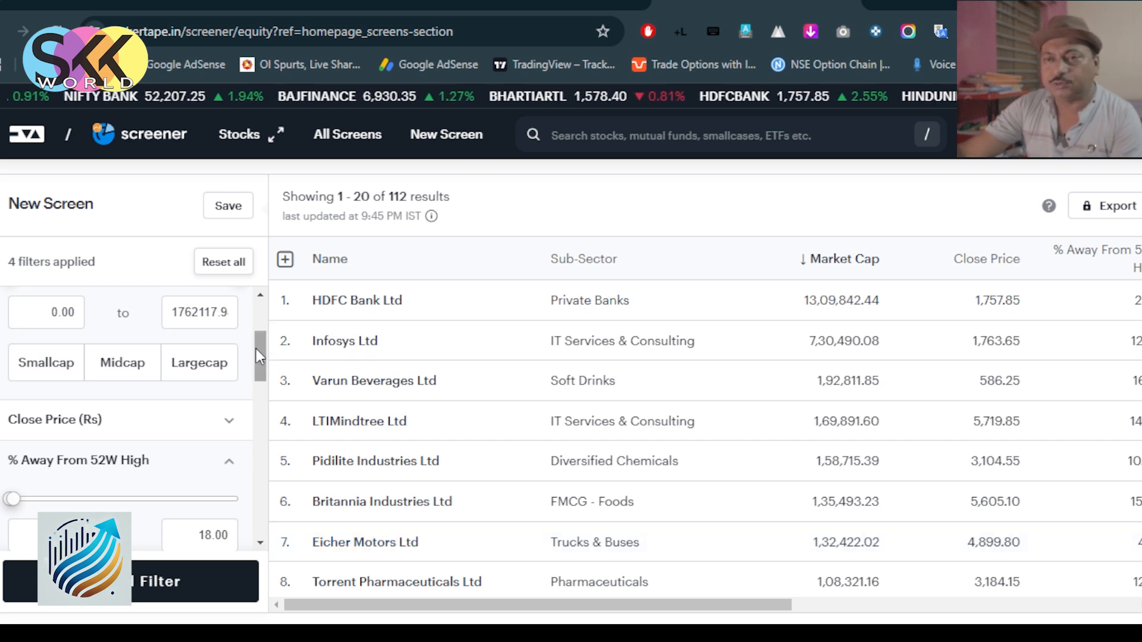
drag(257, 355, 263, 333)
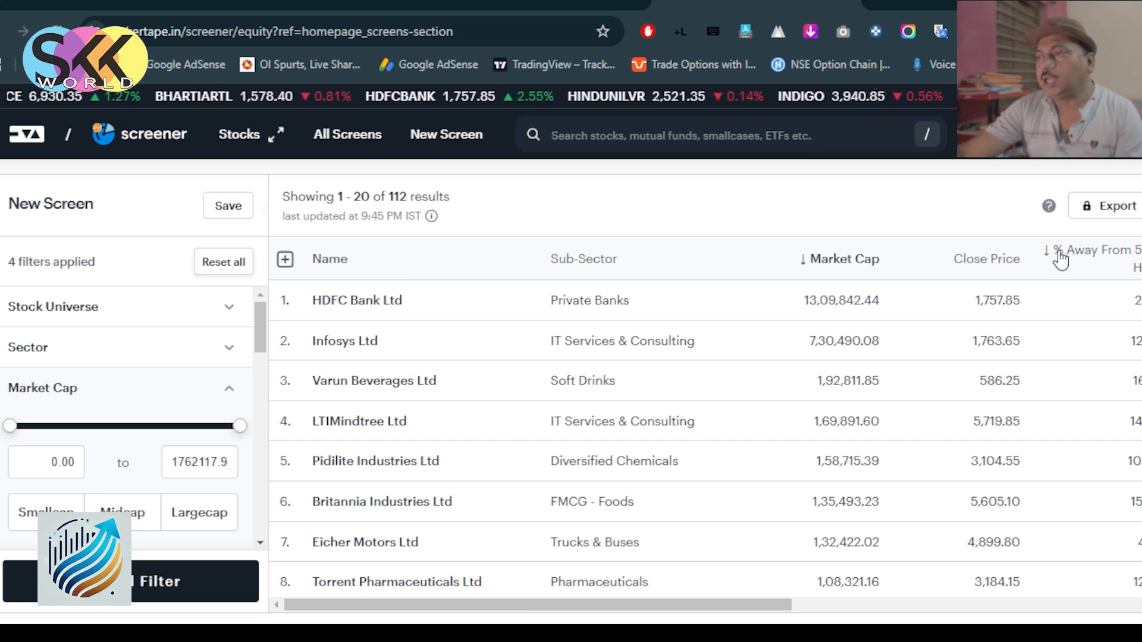
- Sort the results by % Away From 52W High in descending order and review the remaining metric columns
click(1084, 259)
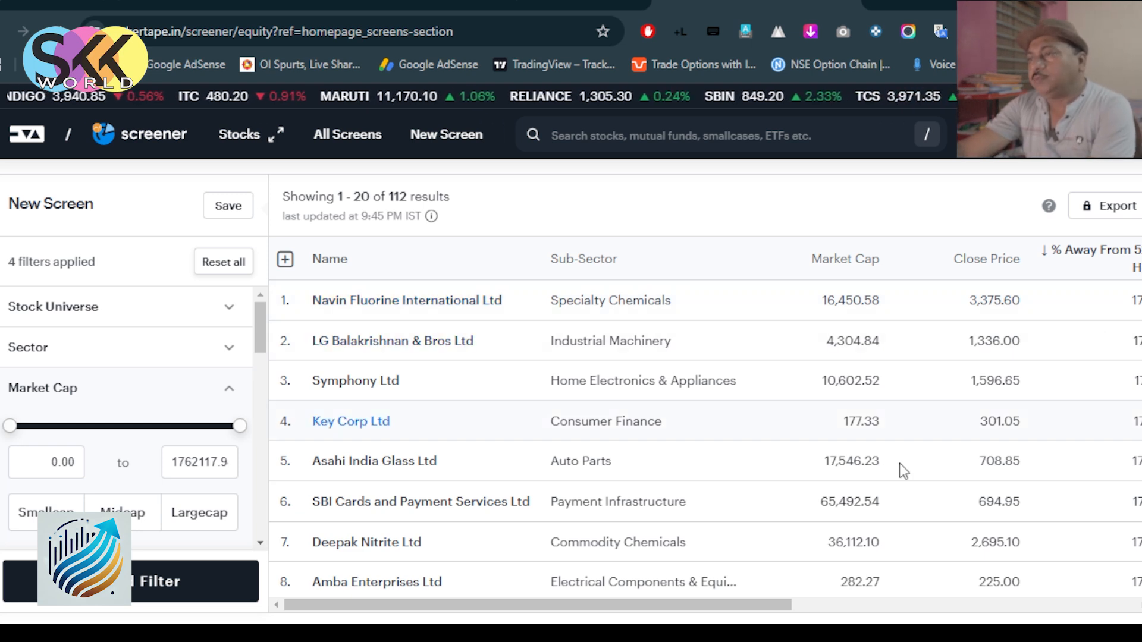
drag(590, 605, 814, 614)
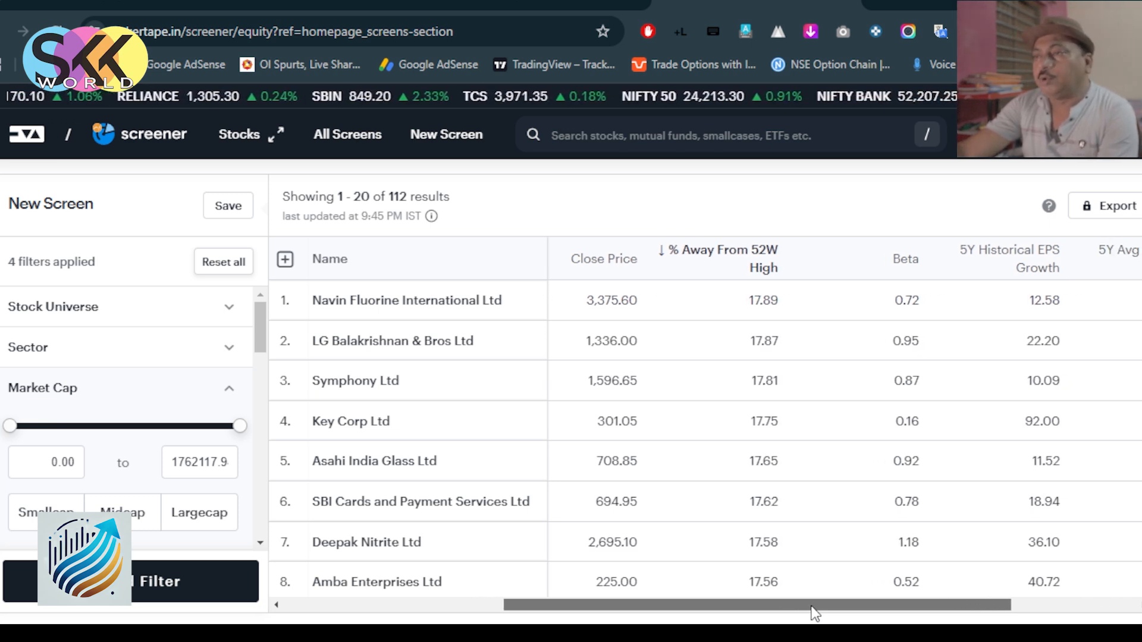
drag(814, 613, 951, 617)
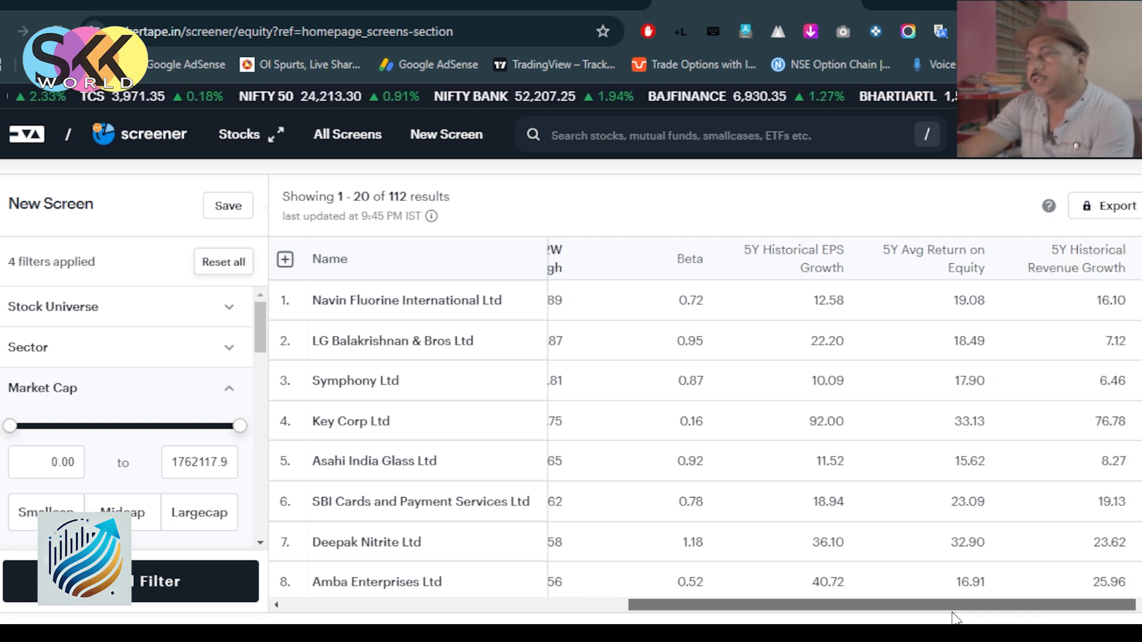
drag(953, 615, 459, 617)
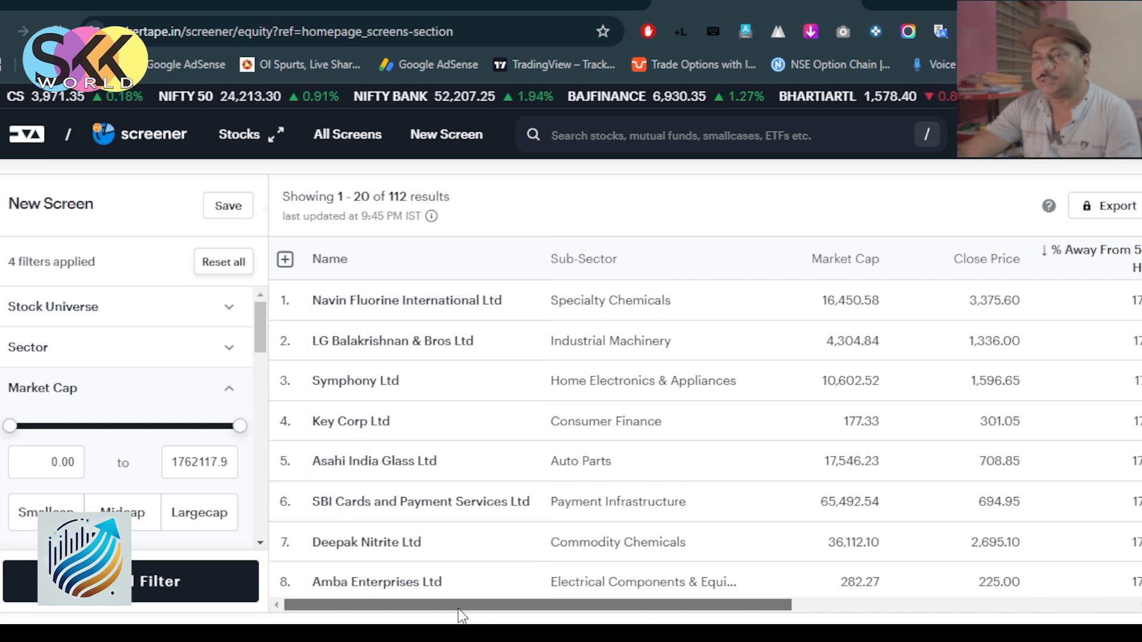
- Copy the Navin Fluorine International Ltd name, open trade.fyers.in in a new browser tab and sign in with the account PIN
drag(313, 301, 502, 315)
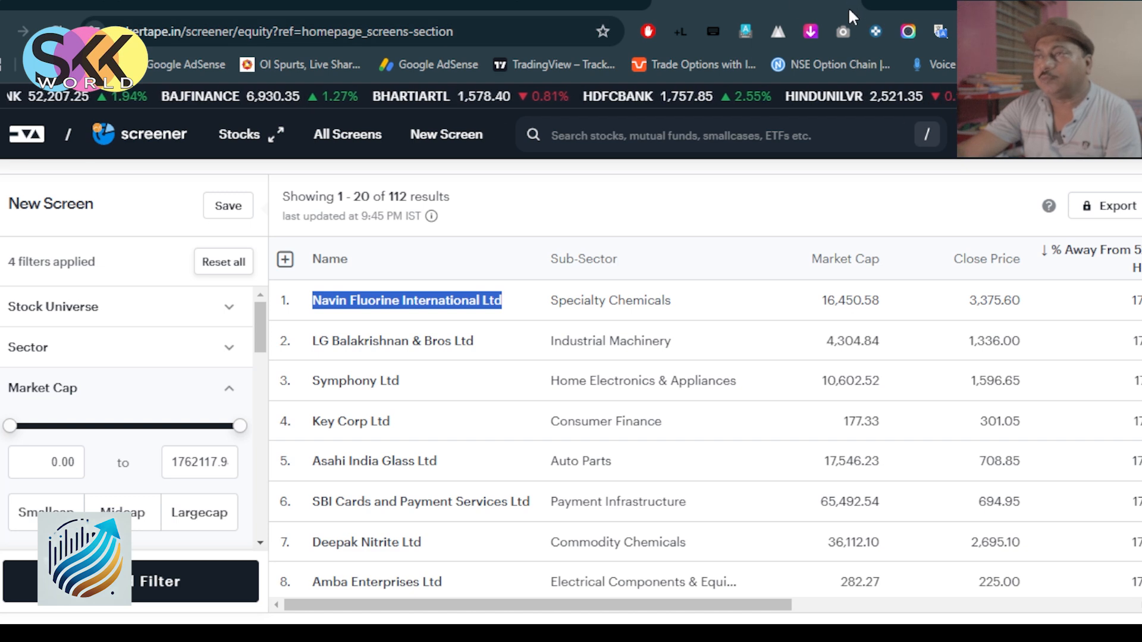
key(ctrl+t)
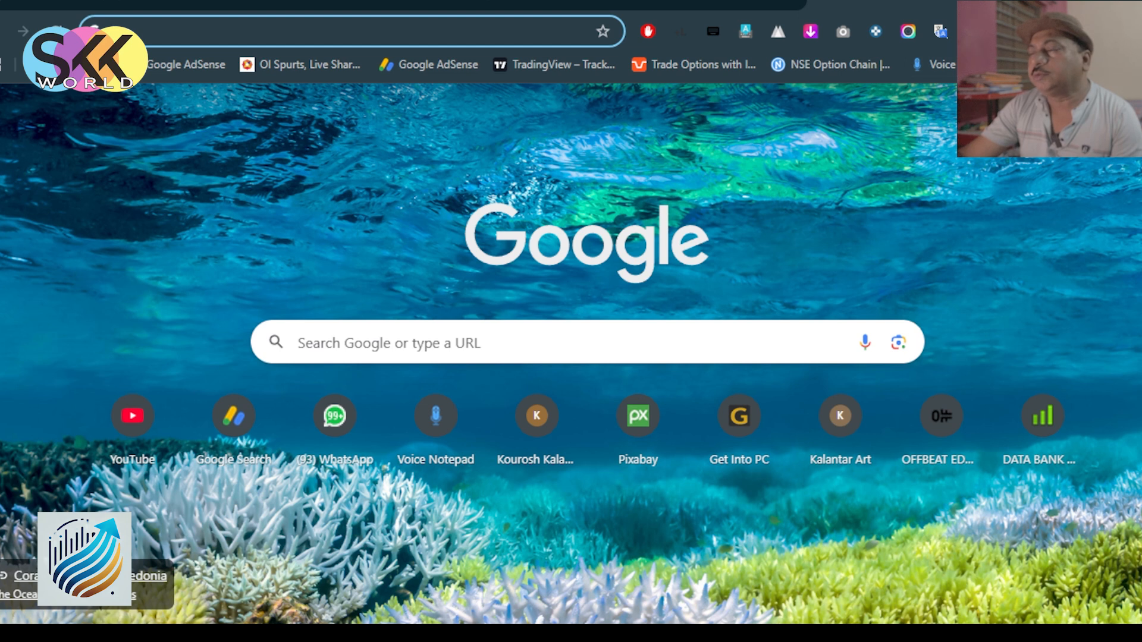
text(trade.fyers.in)
key(Return)
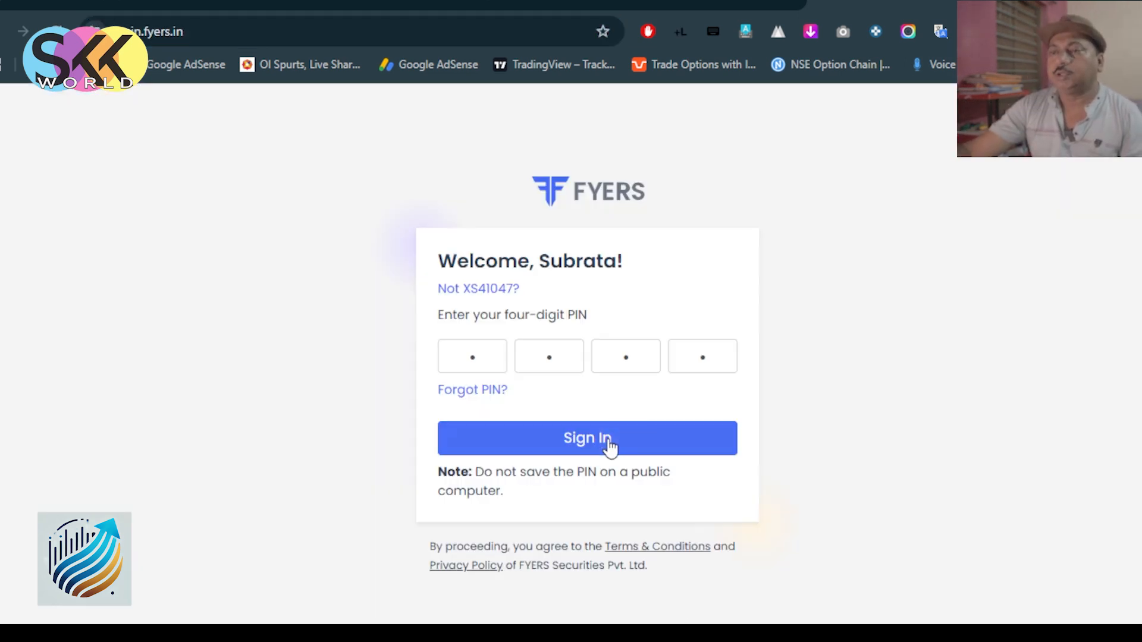
click(609, 443)
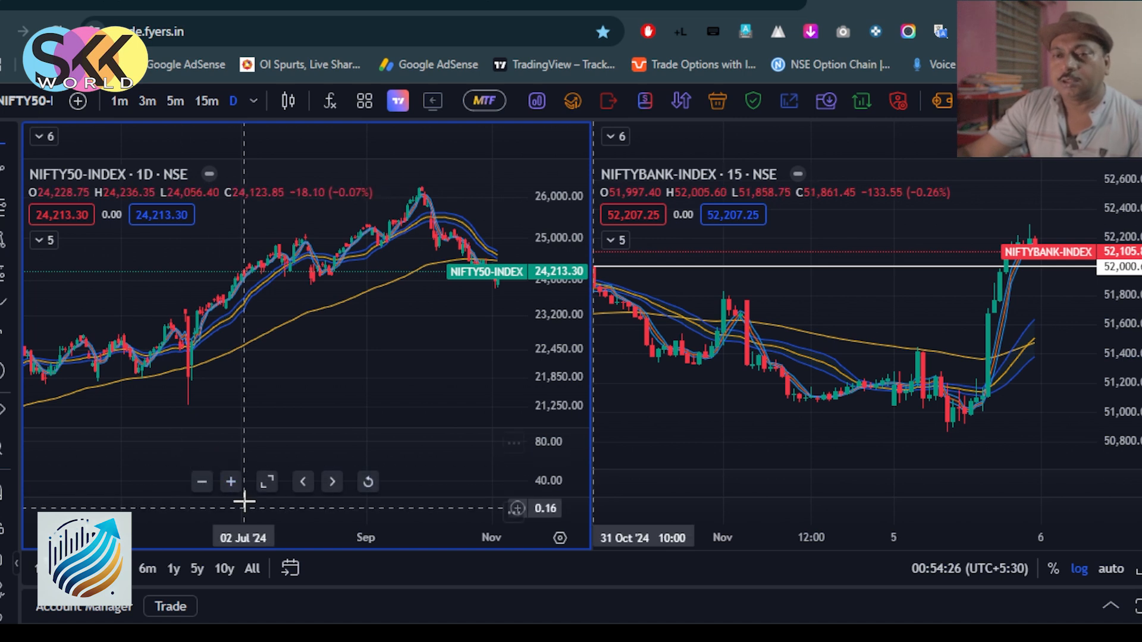
- Maximize the NIFTY50-INDEX chart and hide its BB 20 and BB 5 indicators
click(267, 482)
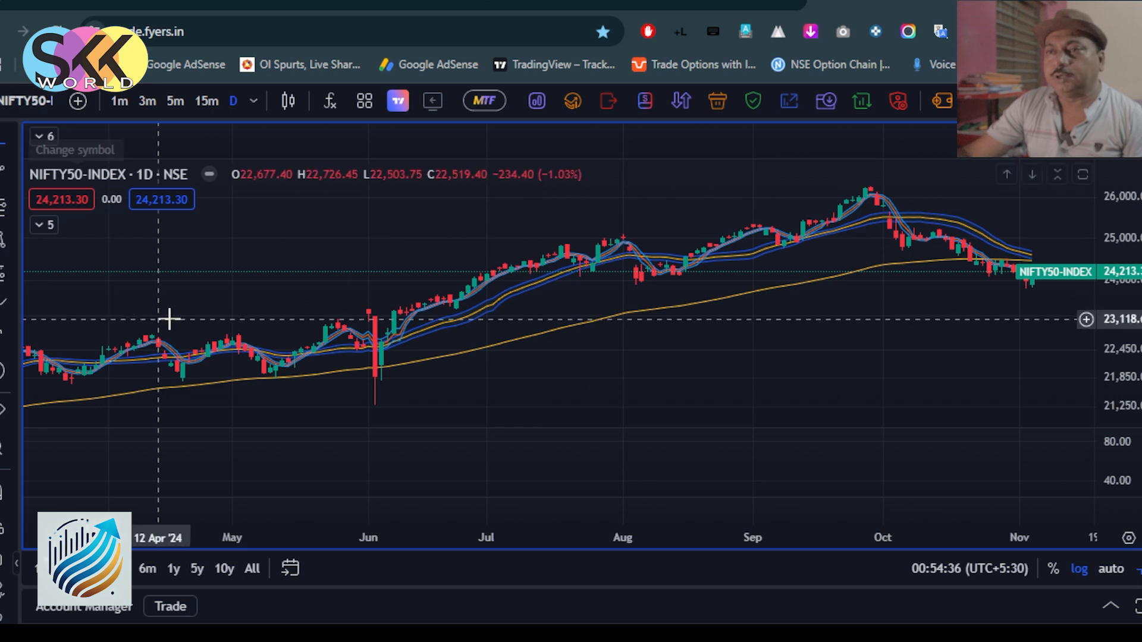
click(40, 227)
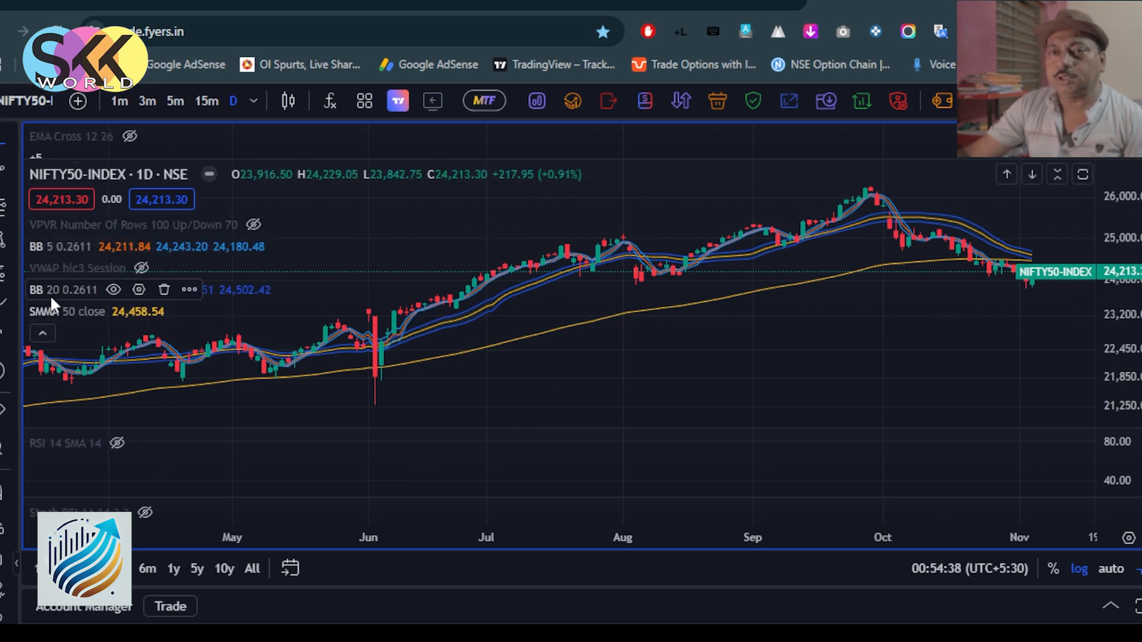
click(114, 290)
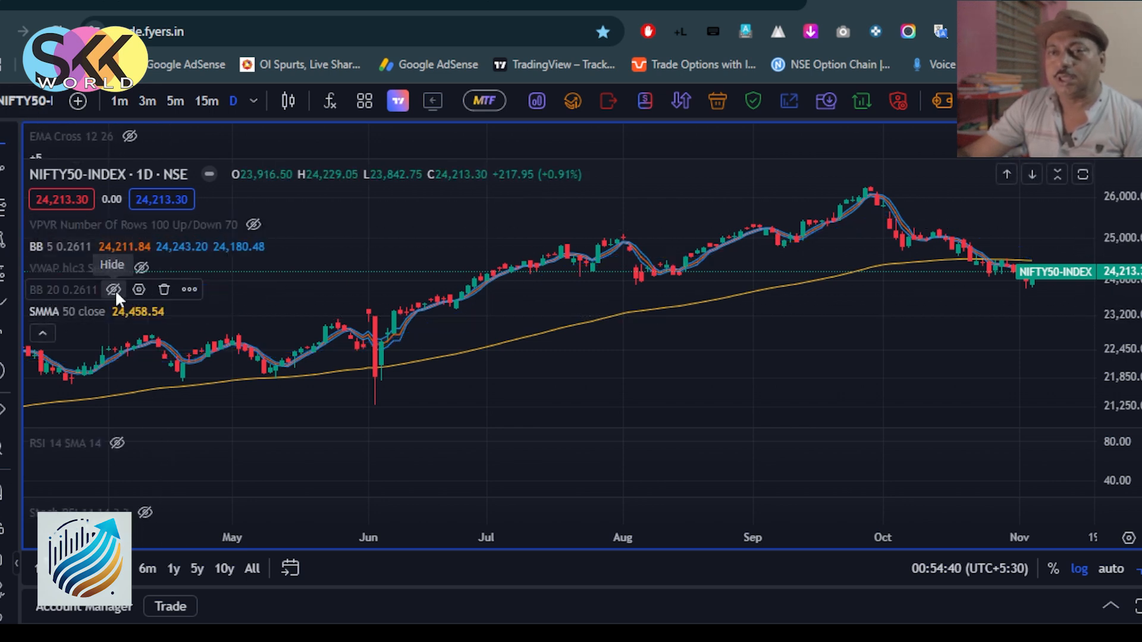
click(109, 246)
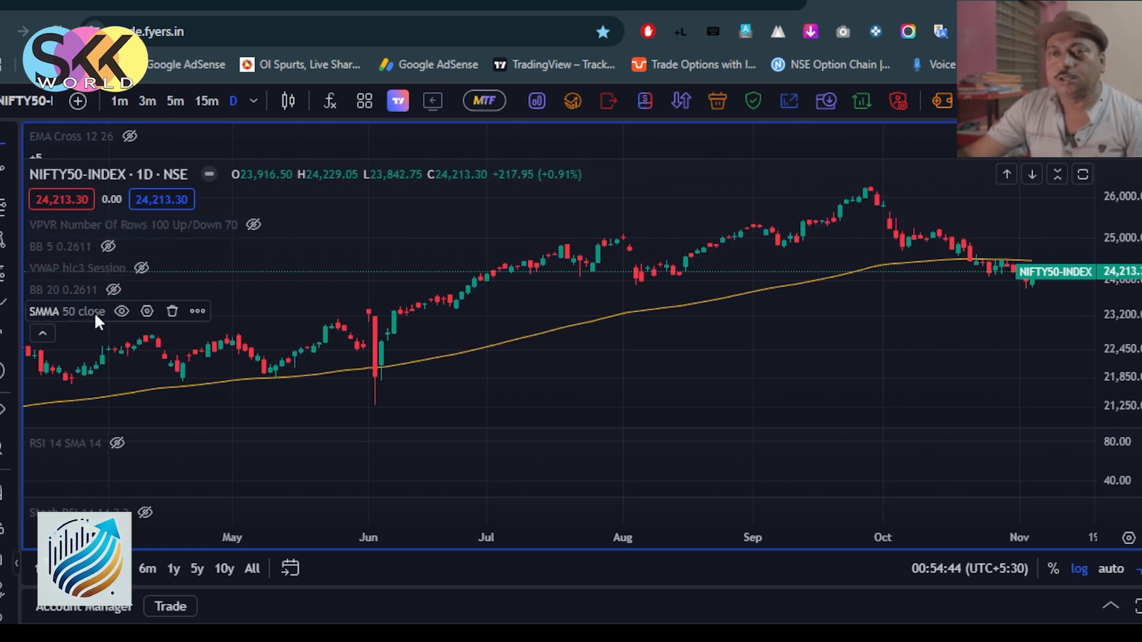
- Find Navin Fluorine International Ltd among the stocks in the symbol search and load its NSE chart, NAVINFLUOR-EQ
click(41, 98)
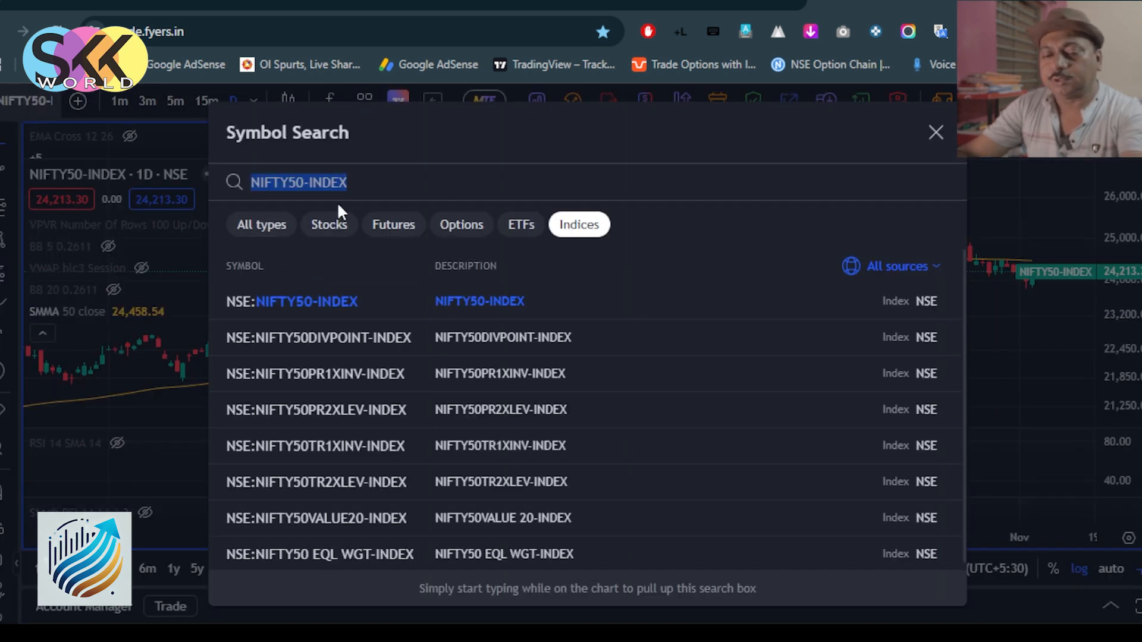
text(NAVIN FLUORINE INTERNATIONAL LTD)
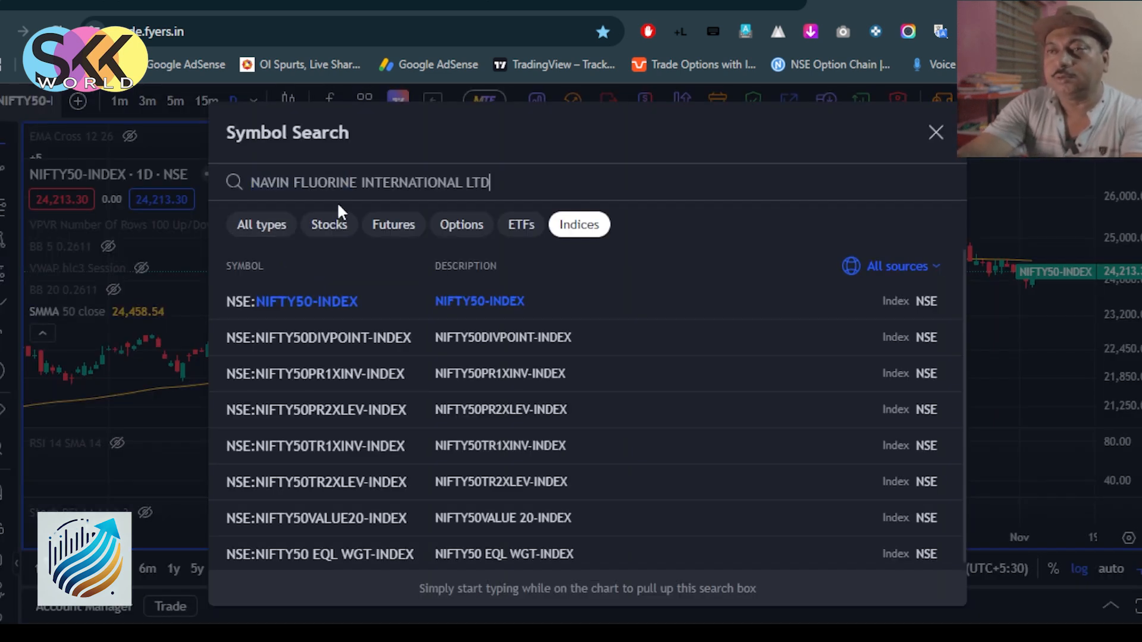
click(332, 226)
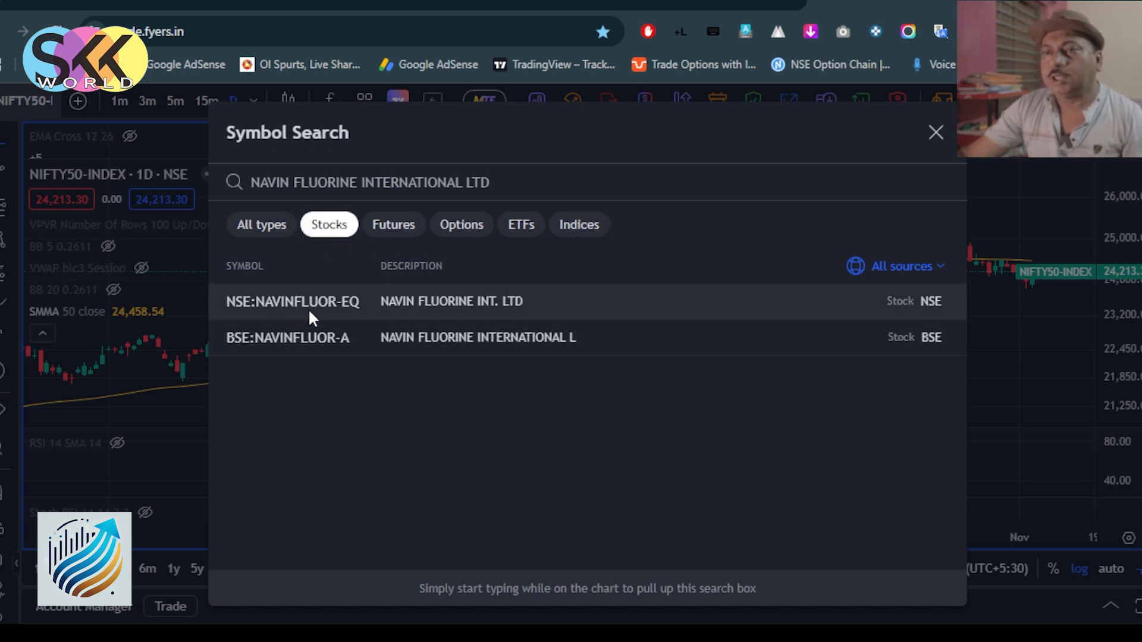
click(459, 305)
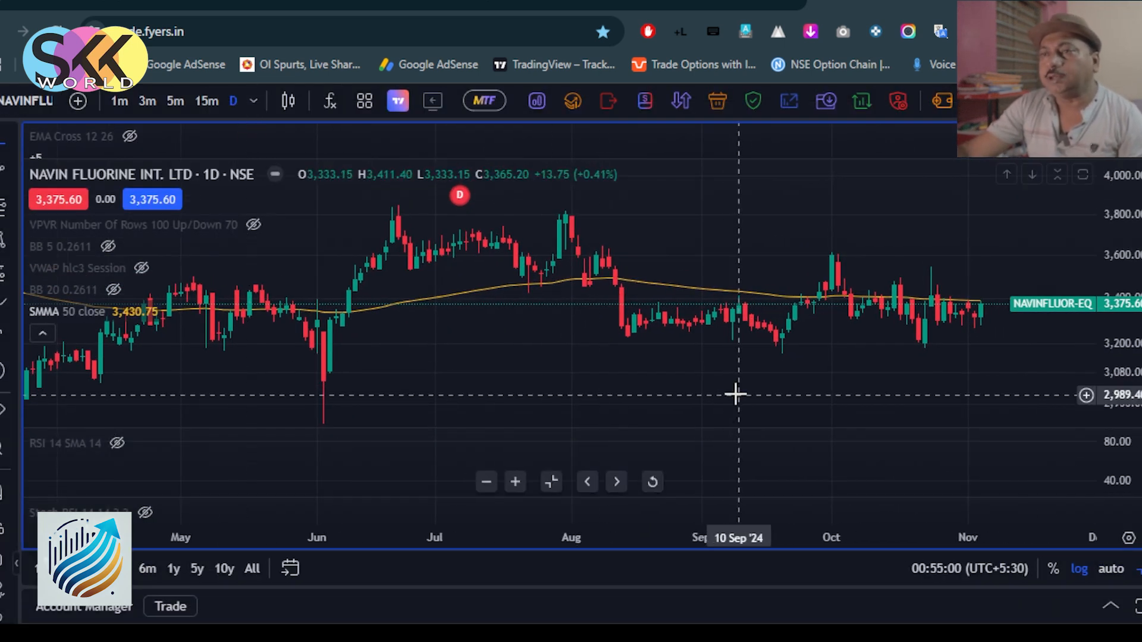
- Examine the Navin Fluorine daily chart and place a horizontal line at about 3,243.60
drag(736, 394, 543, 383)
drag(645, 429, 729, 372)
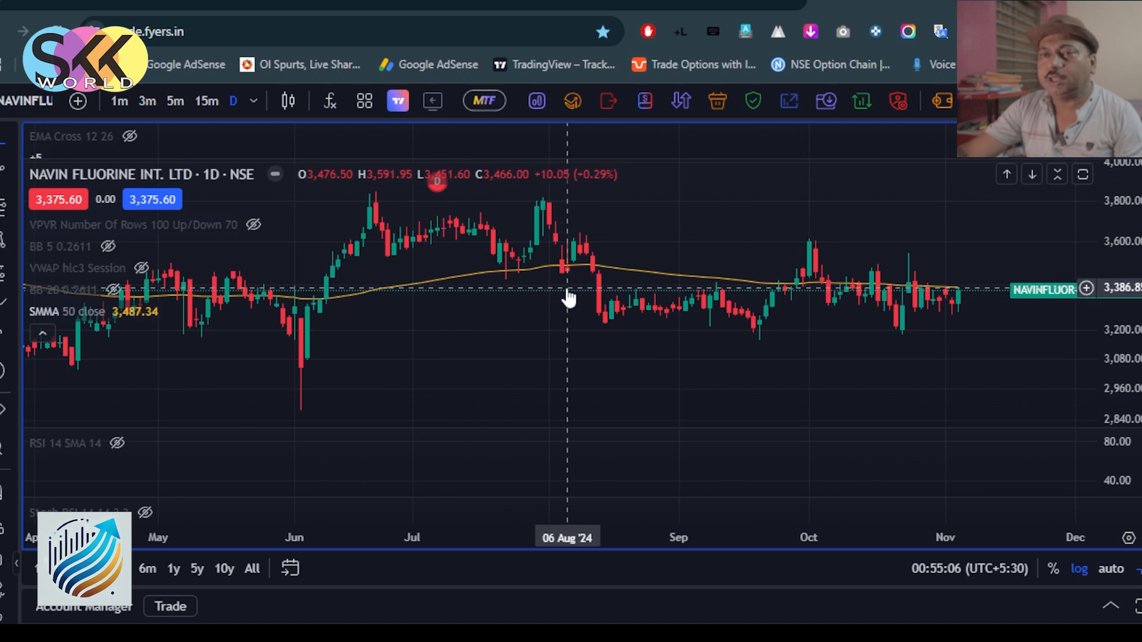
drag(900, 321, 796, 325)
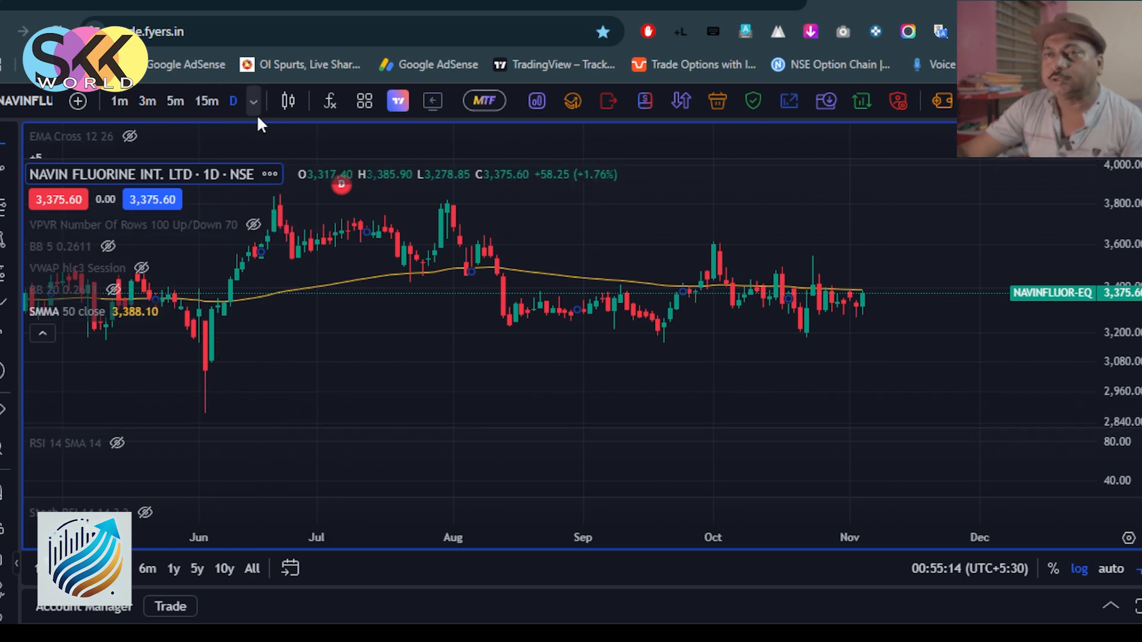
drag(584, 448, 713, 421)
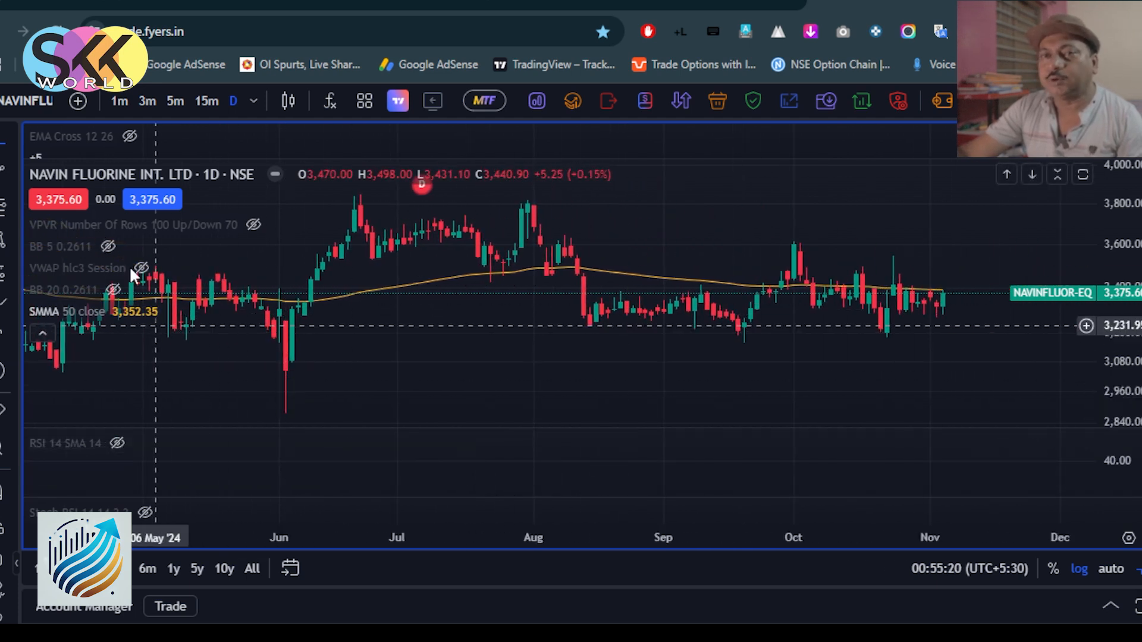
click(13, 143)
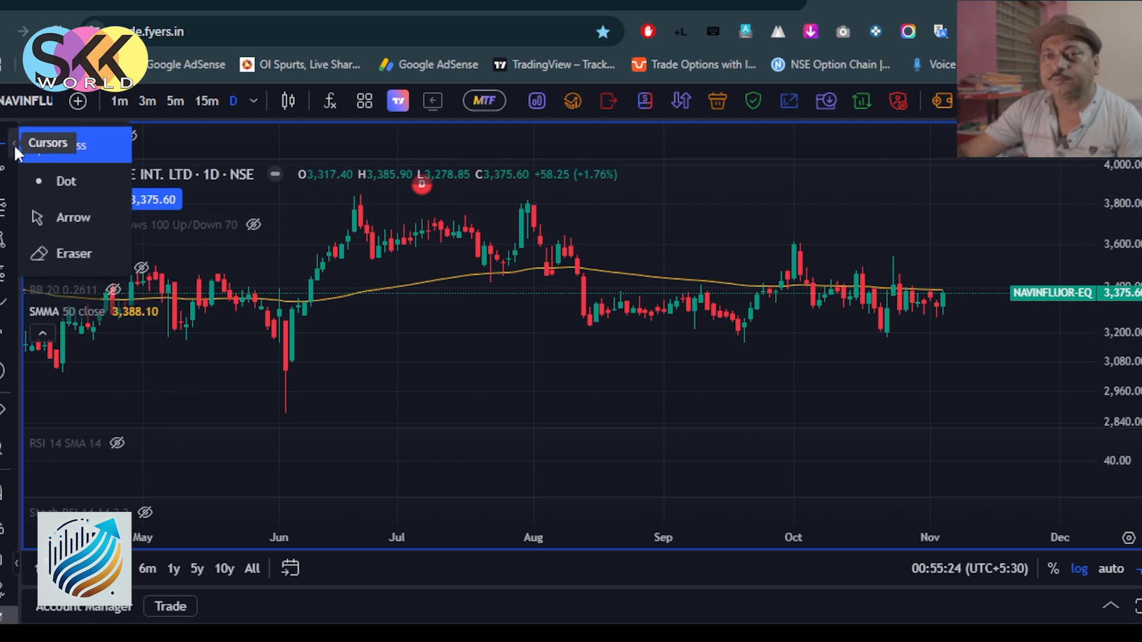
click(9, 176)
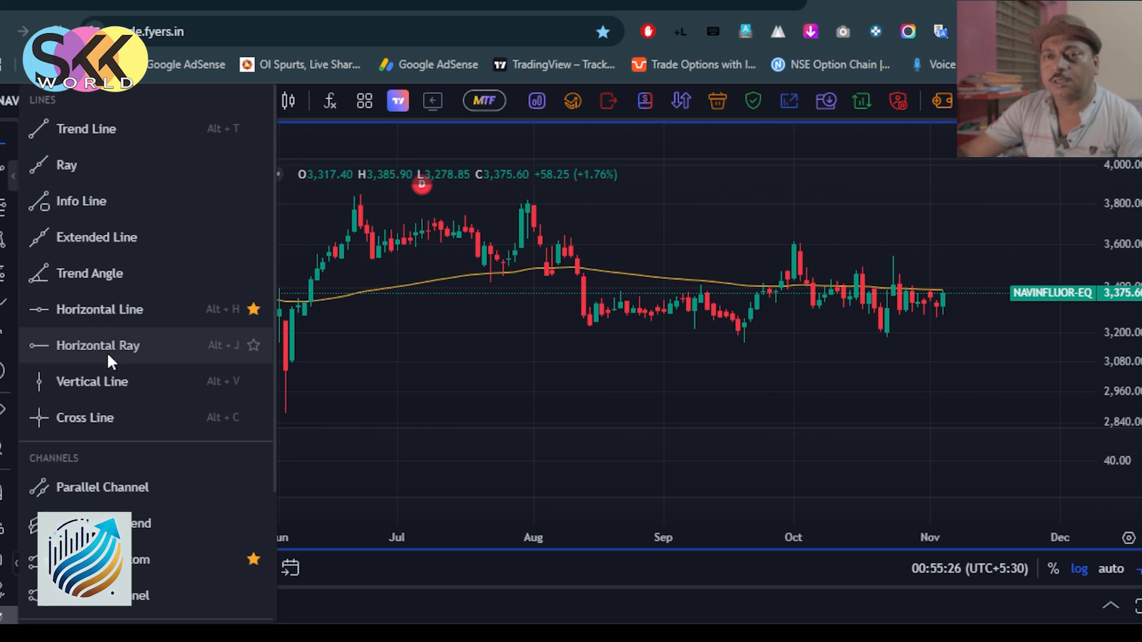
click(79, 306)
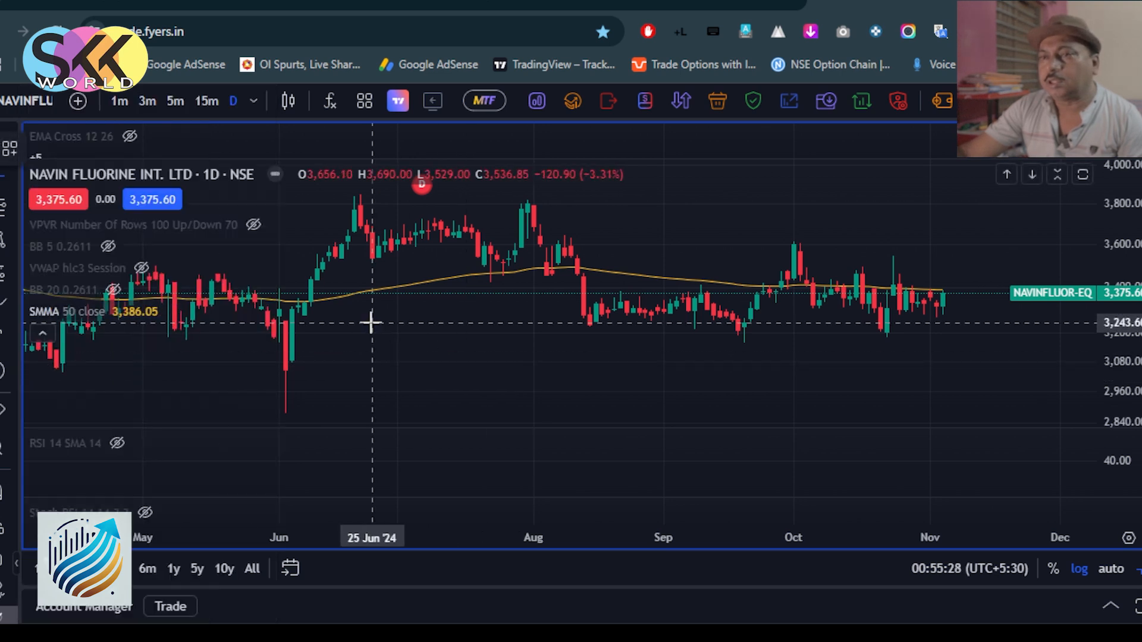
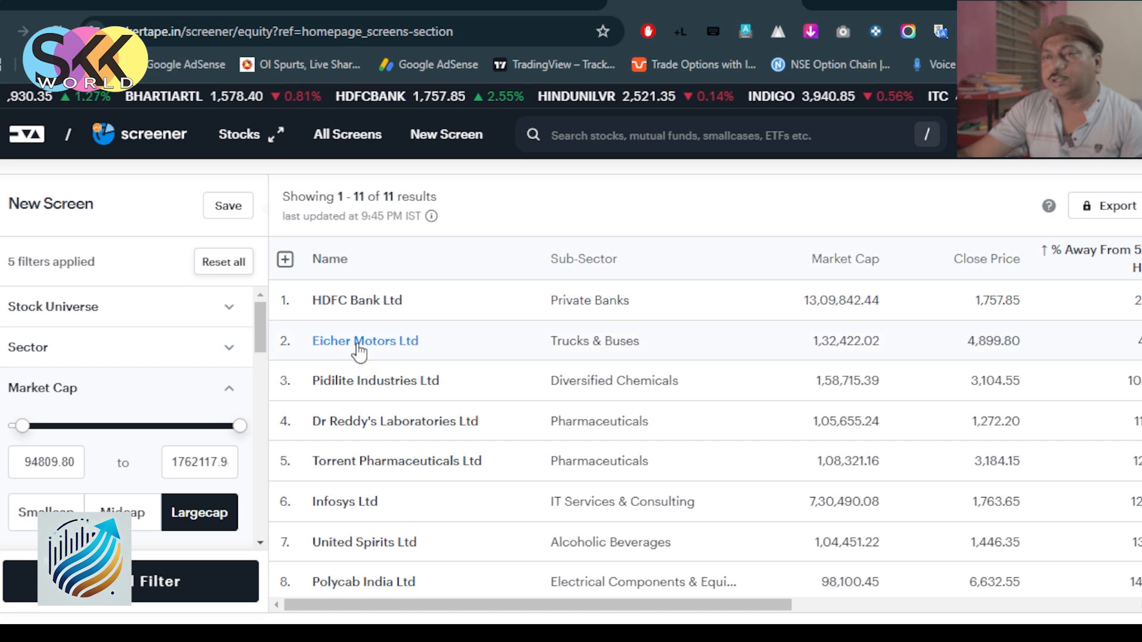
- Copy the HDFC Bank name from the screener results and load the NSE HDFCBANK-EQ chart in Fyers
drag(309, 299, 383, 309)
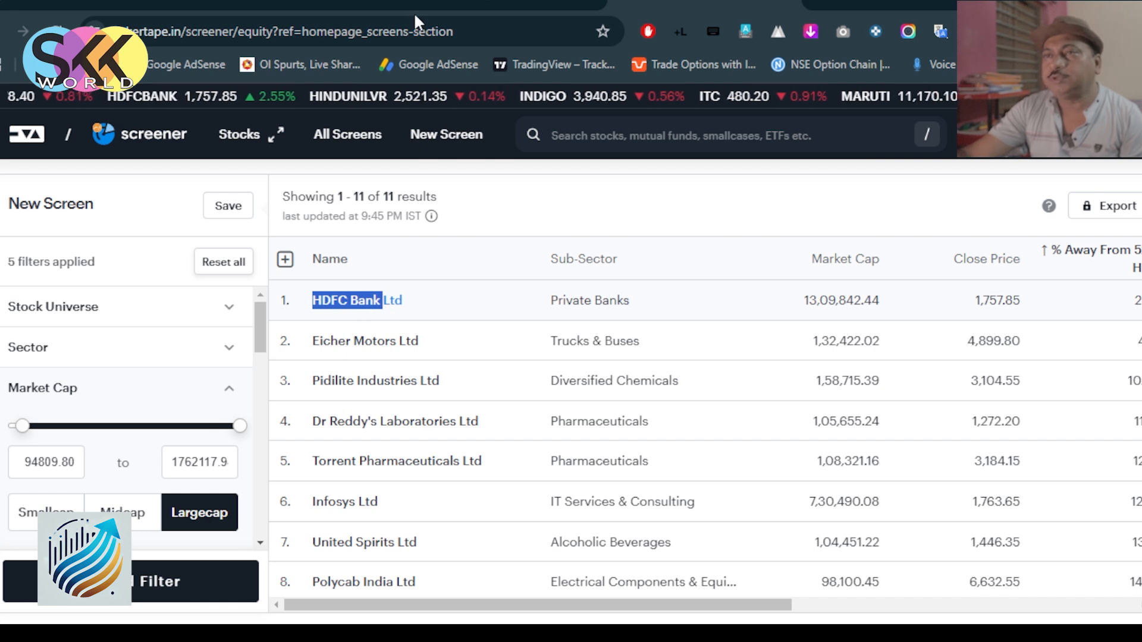
click(862, 4)
click(5, 111)
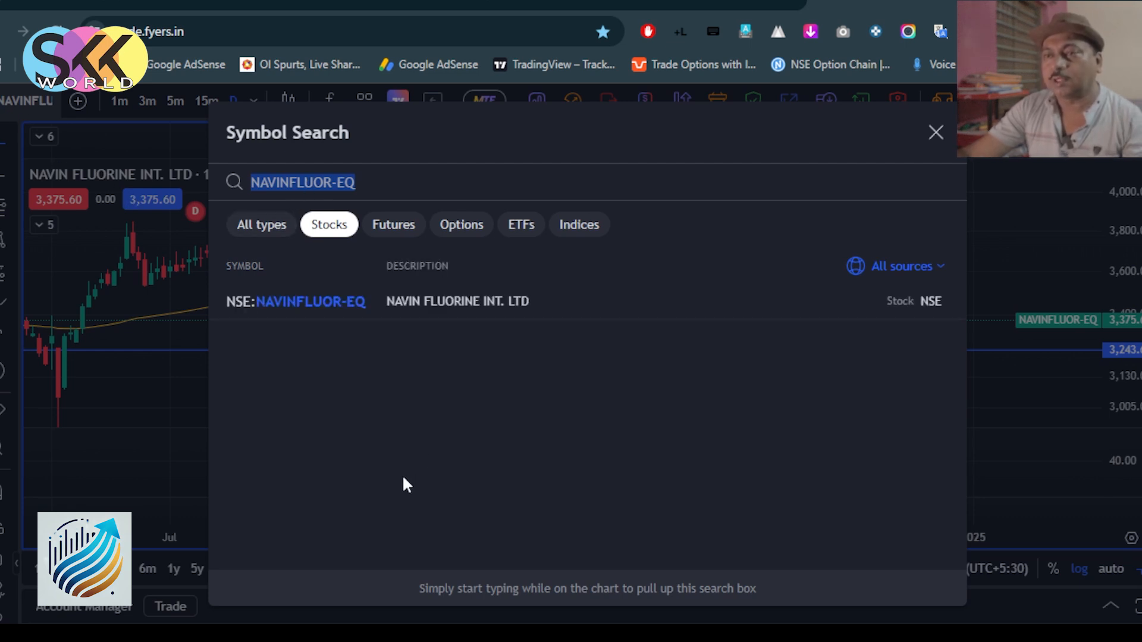
text(HDFC BANK)
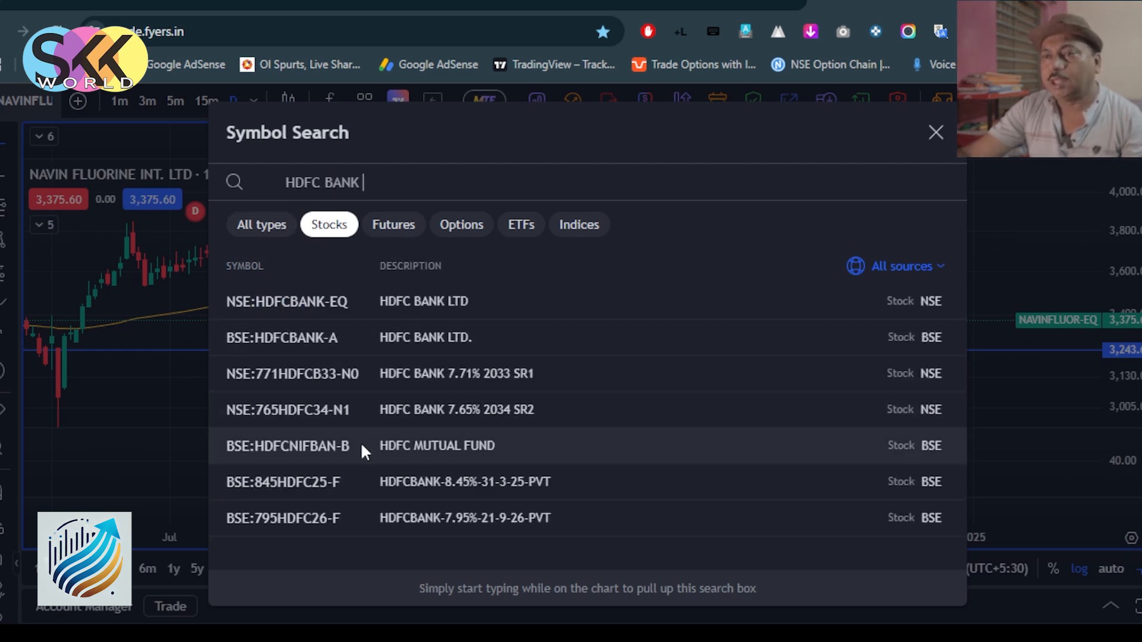
click(364, 306)
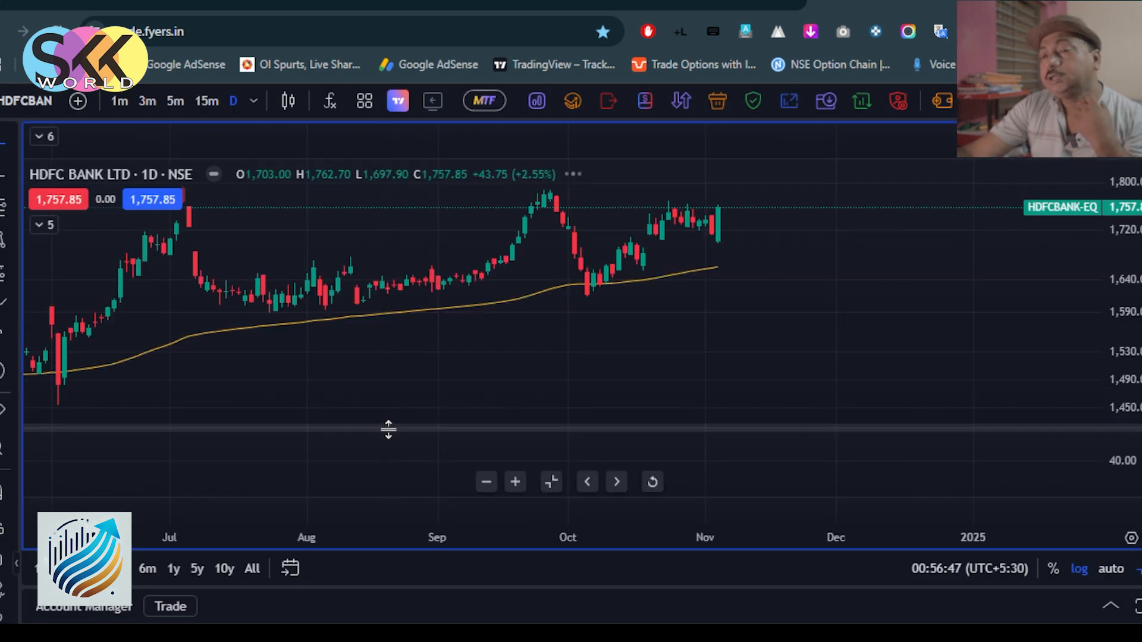
- Draw a rising trend line under the HDFC Bank lows, from about 1,608 on 03 Oct '24 to beyond the latest candle
drag(535, 396, 598, 466)
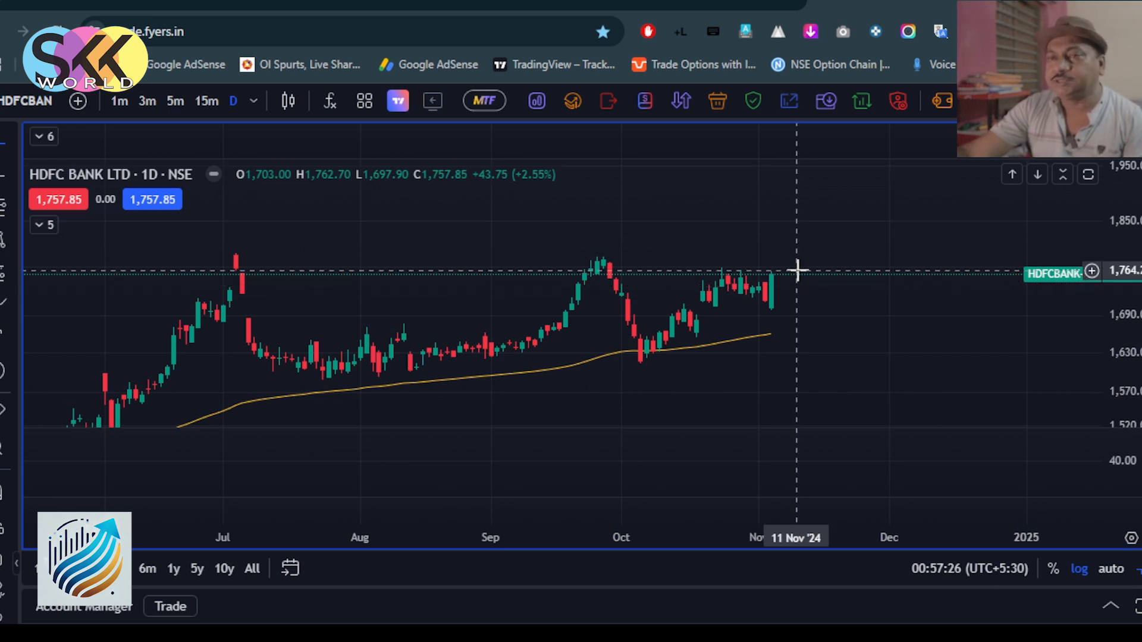
drag(539, 445, 604, 444)
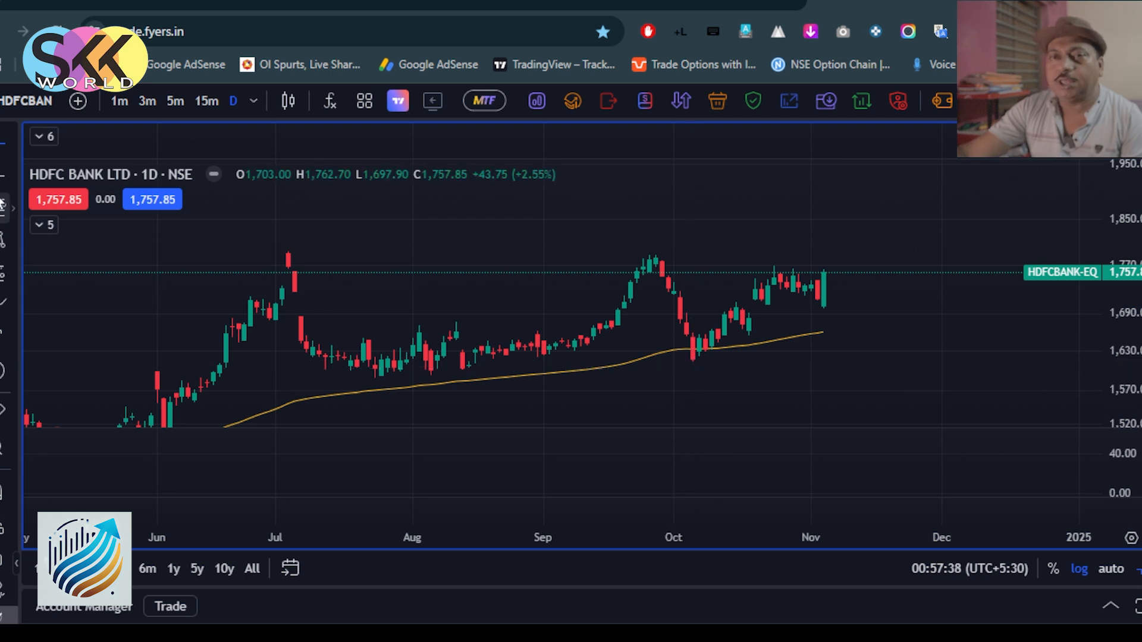
click(5, 179)
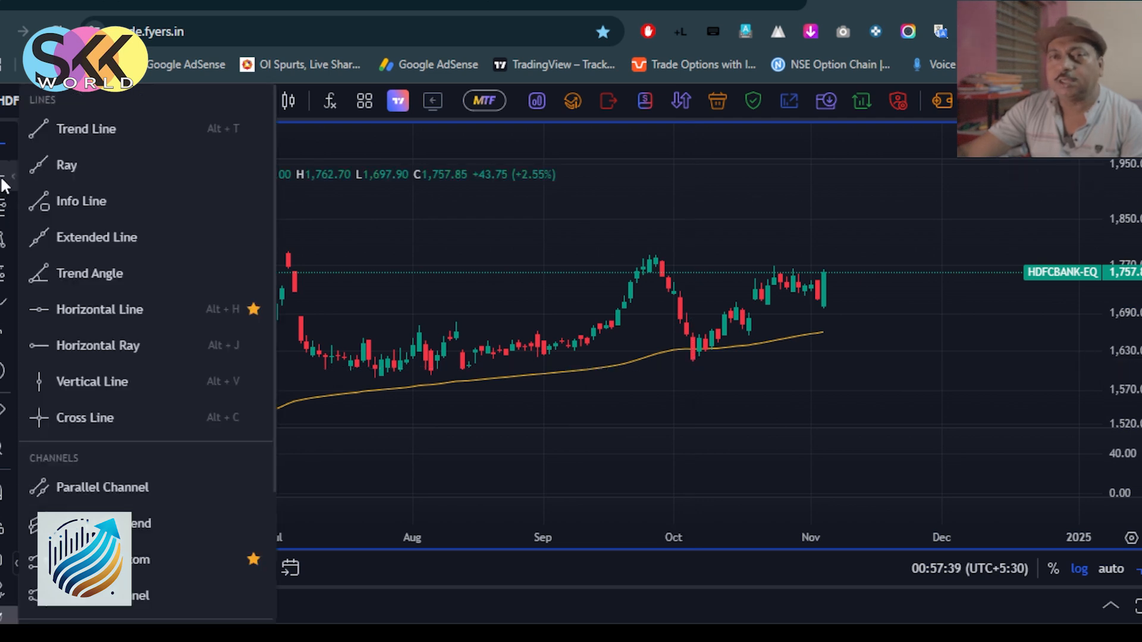
click(69, 134)
click(680, 362)
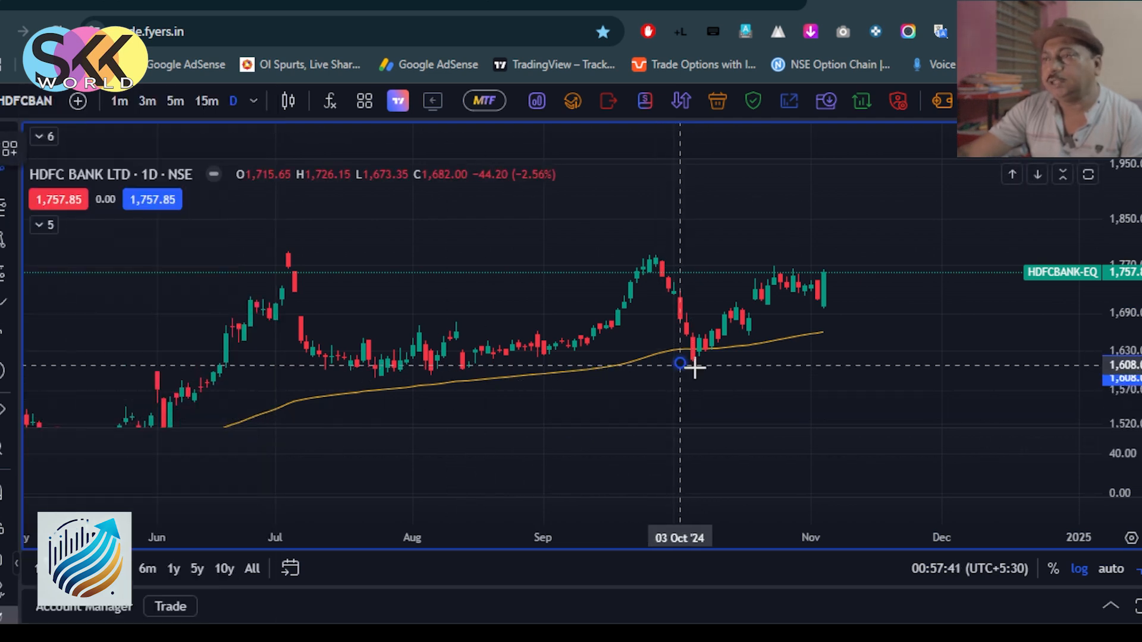
click(969, 256)
drag(823, 398, 709, 428)
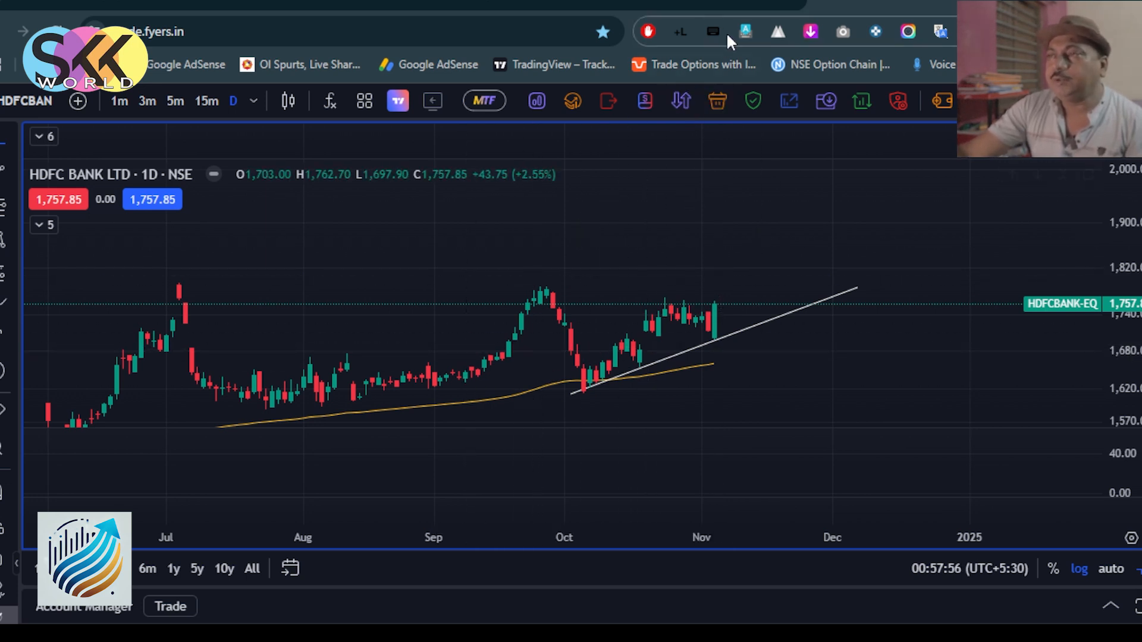
- Switch back to the Tickertape screener and set the upper limit of the % Away From 52W High filter to 20
click(706, 2)
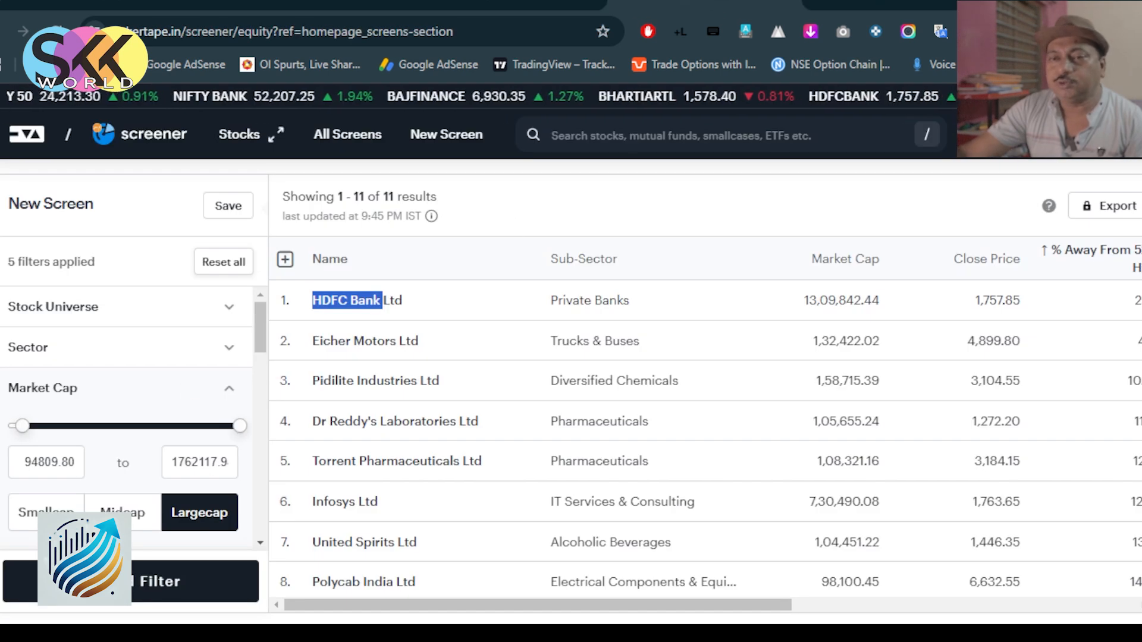
drag(255, 336, 260, 389)
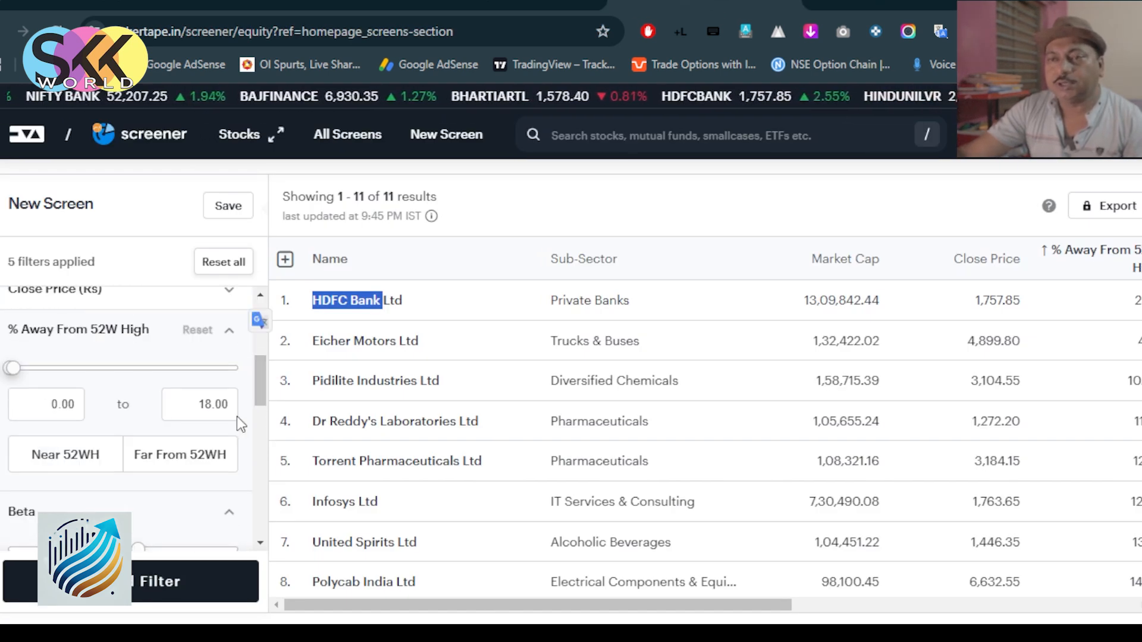
double_click(198, 405)
text(20)
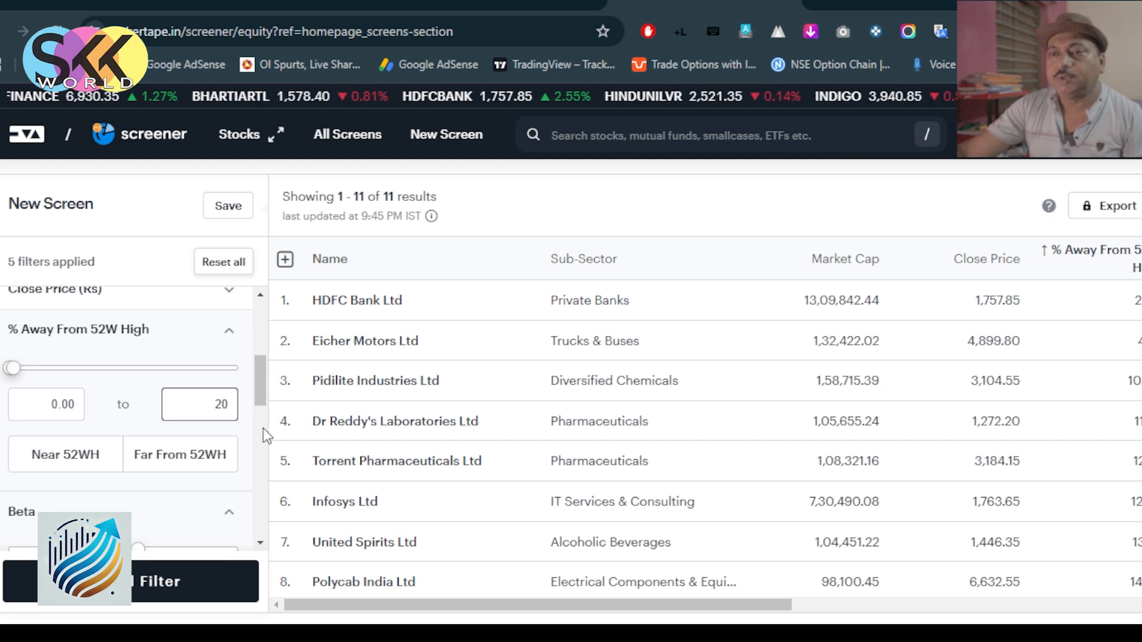
- Set the Market Cap filter to Midcap and sort the results by % Away From 52W High in descending order
scroll(259, 403, down, 3)
scroll(265, 369, up, 5)
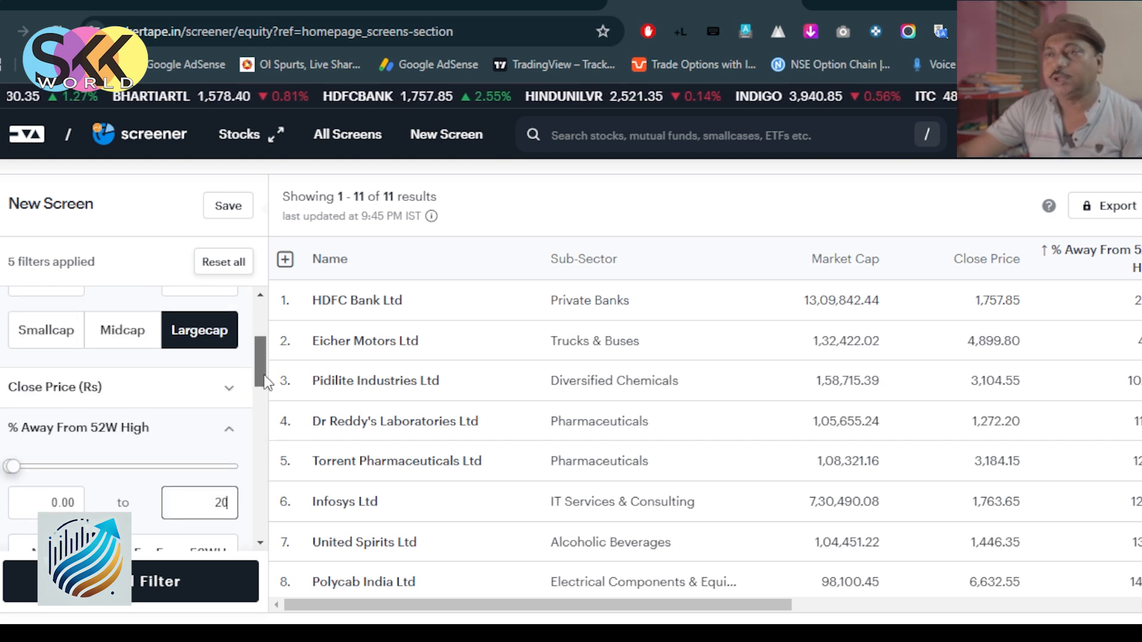
click(134, 376)
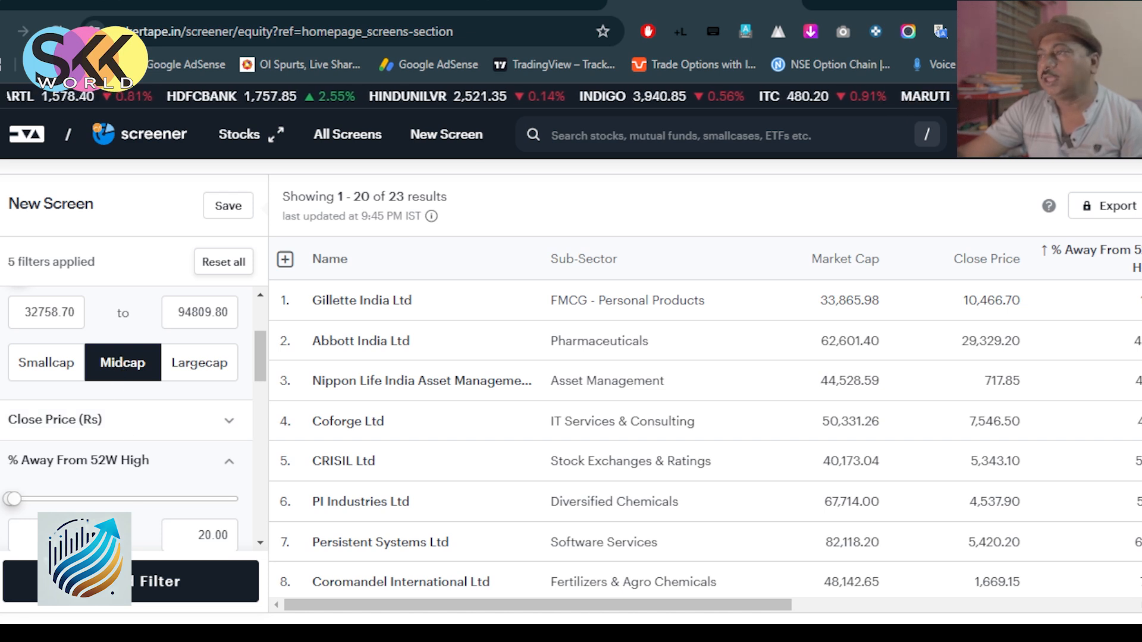
click(1105, 263)
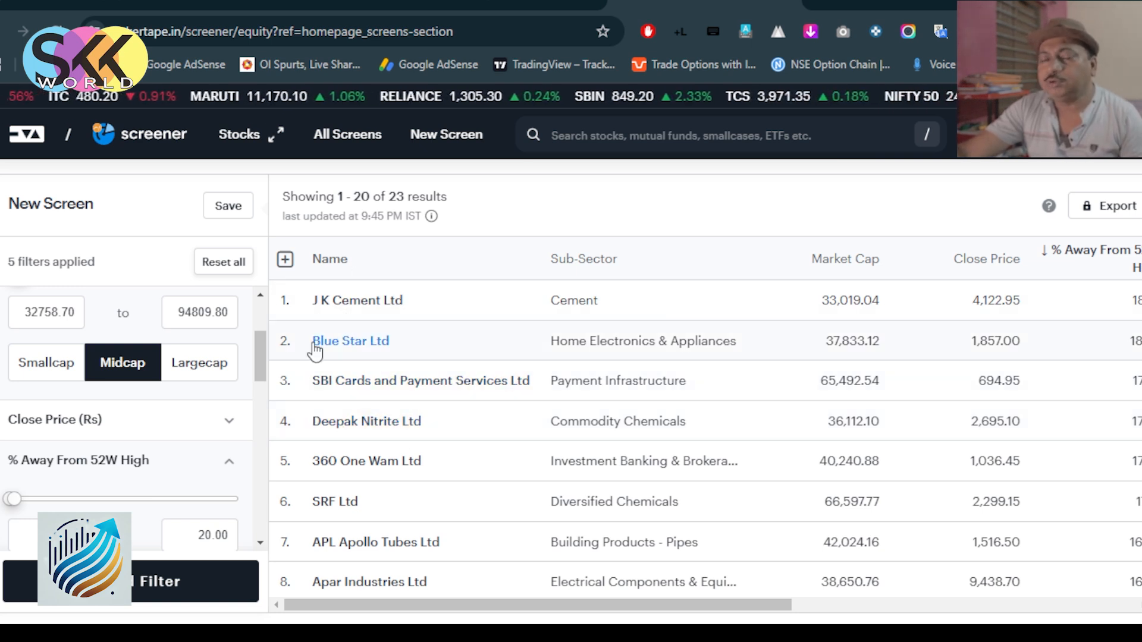
- Copy the J K Cement name from the screener results and load the BSE JKCEMENT-A daily chart in Fyers to inspect its recent price action
drag(300, 297, 368, 312)
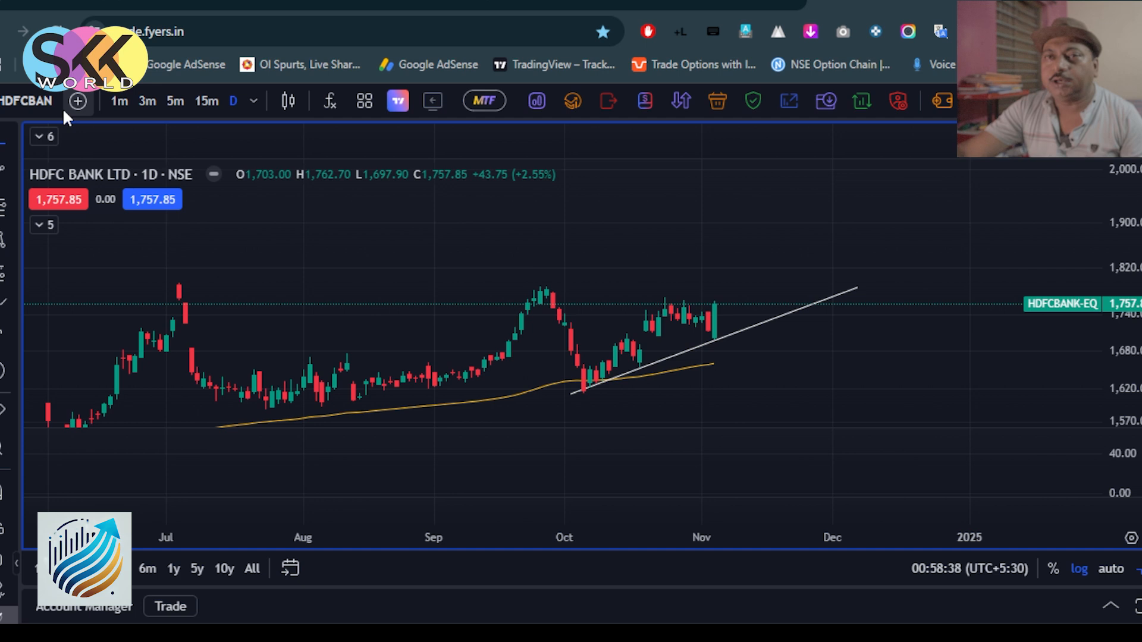
click(59, 105)
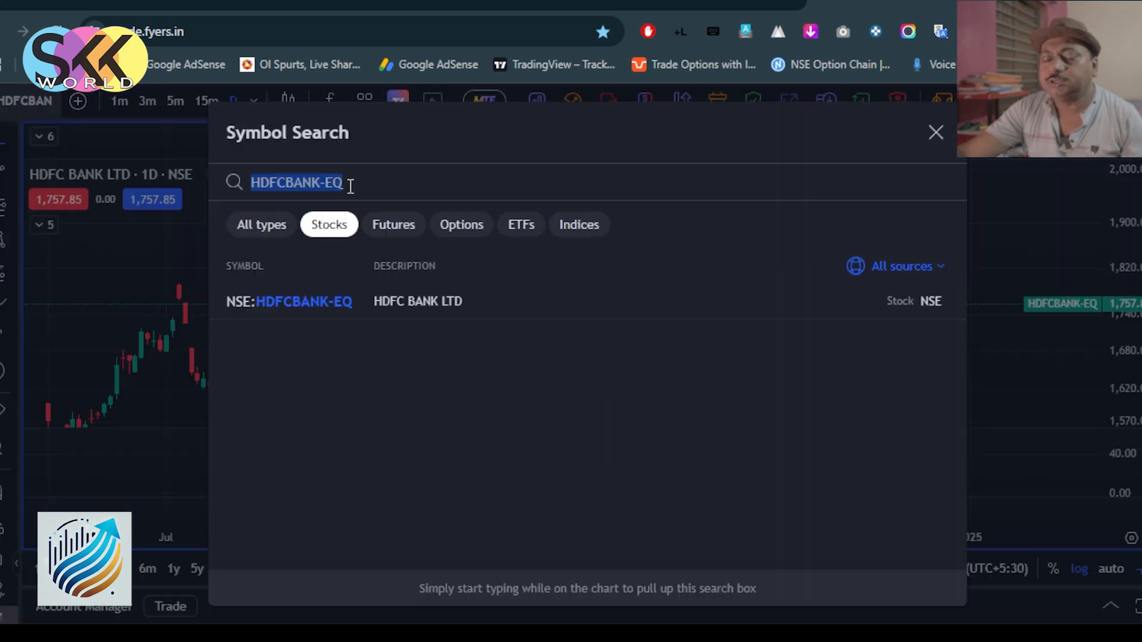
text(J K CEMENT)
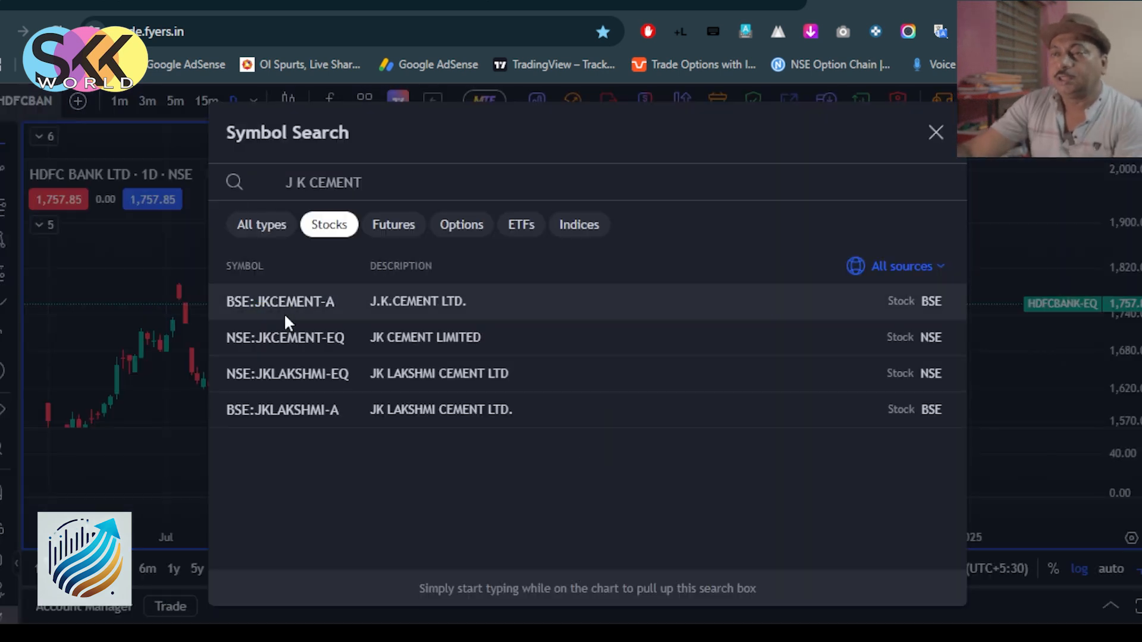
click(395, 301)
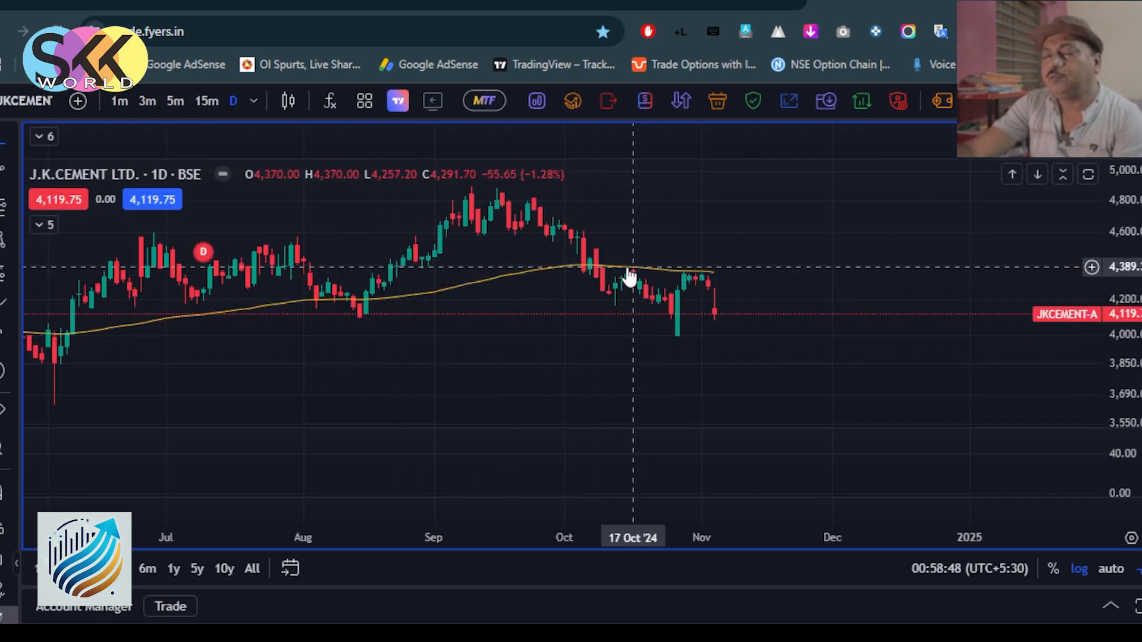
drag(409, 371, 538, 403)
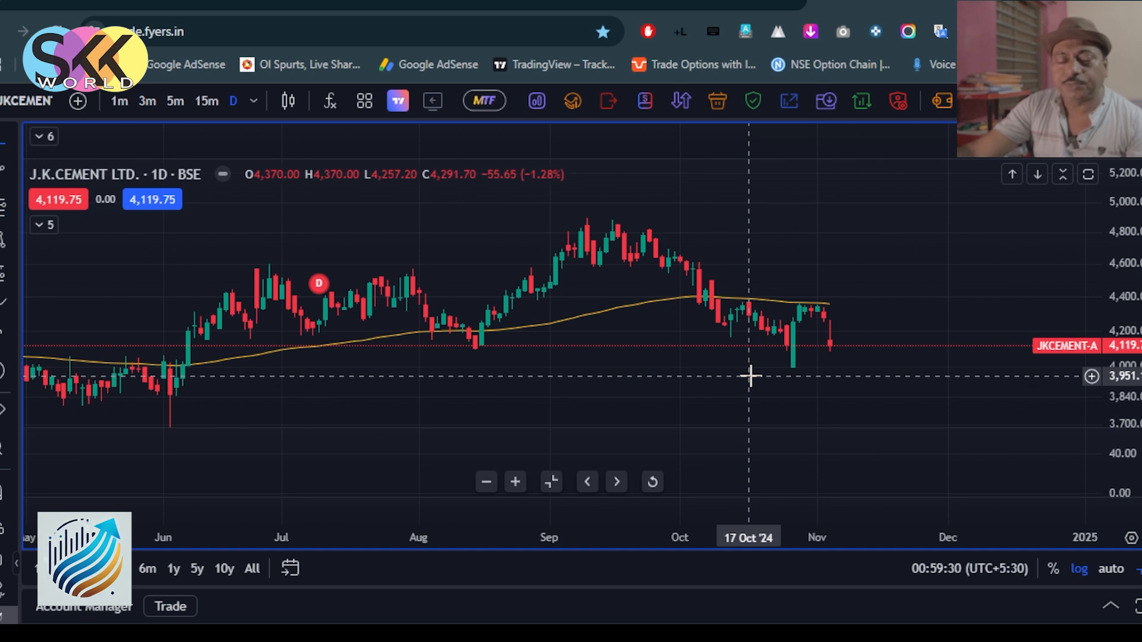
- Switch back to the Tickertape screener and review the % Away From 52W High and Beta filter settings
click(666, 5)
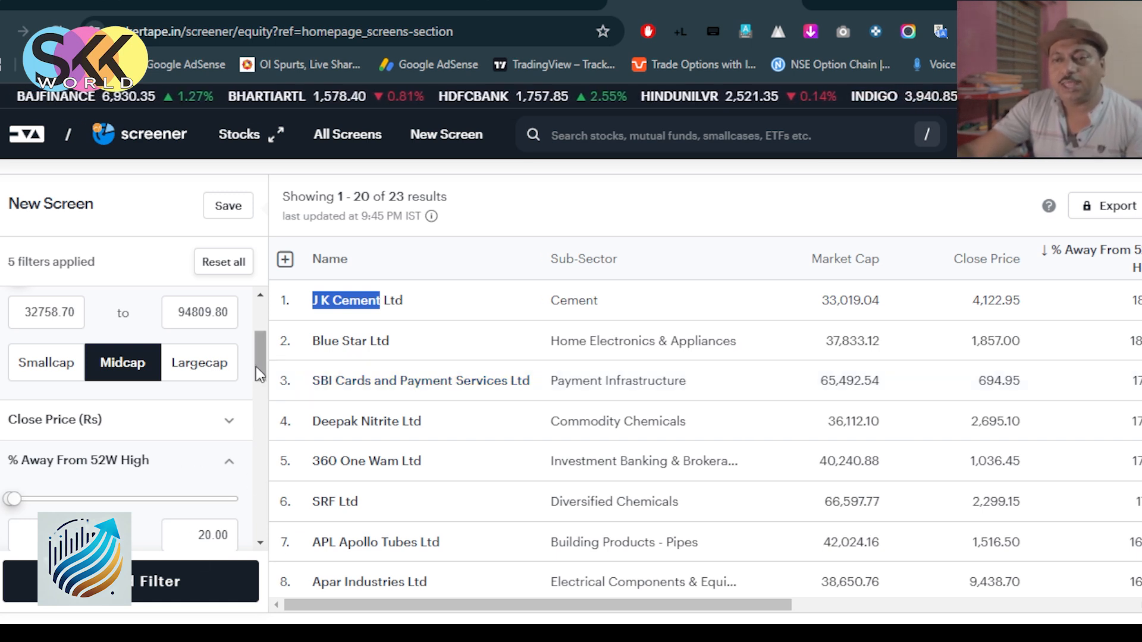
drag(266, 358, 265, 406)
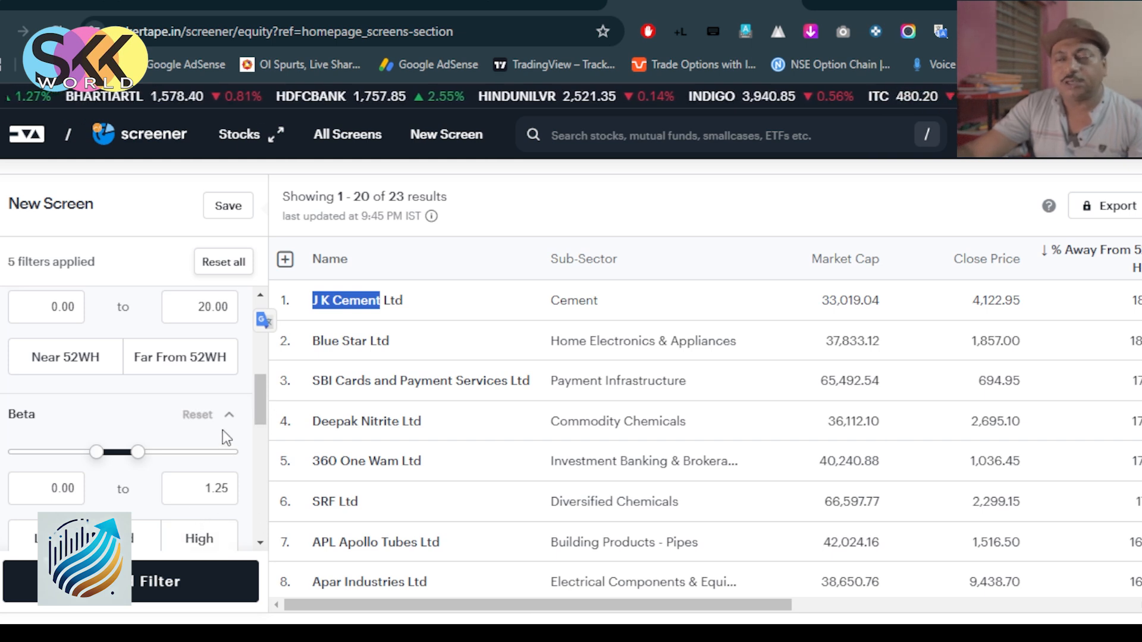
scroll(265, 391, up, 2)
mouse_move(263, 391)
mouse_down()
mouse_move(264, 347)
mouse_move(266, 403)
mouse_up()
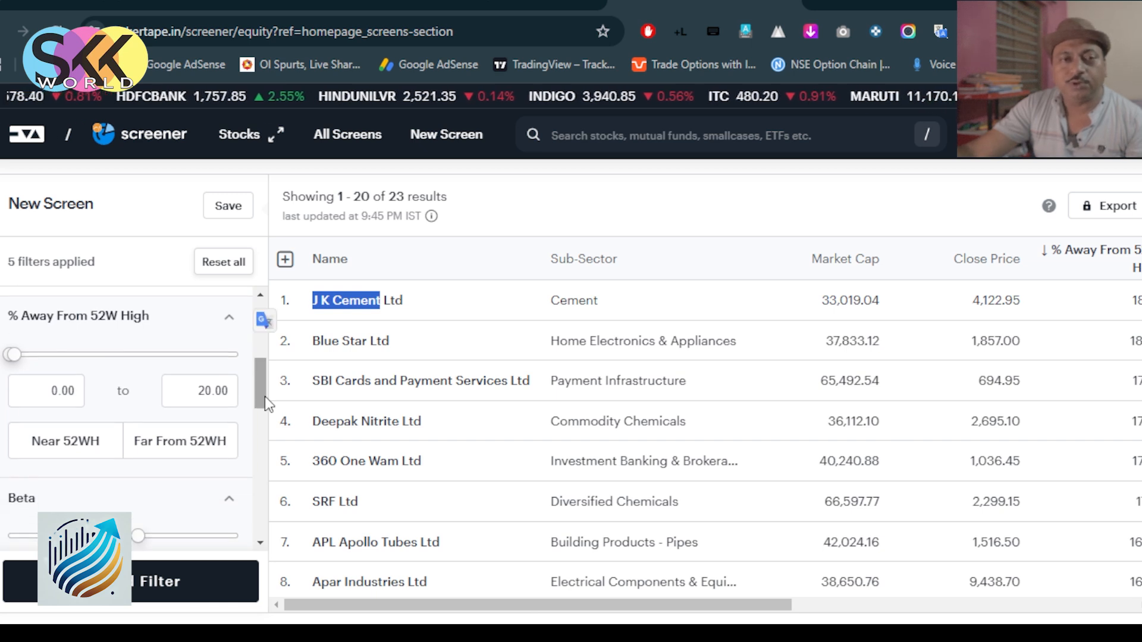